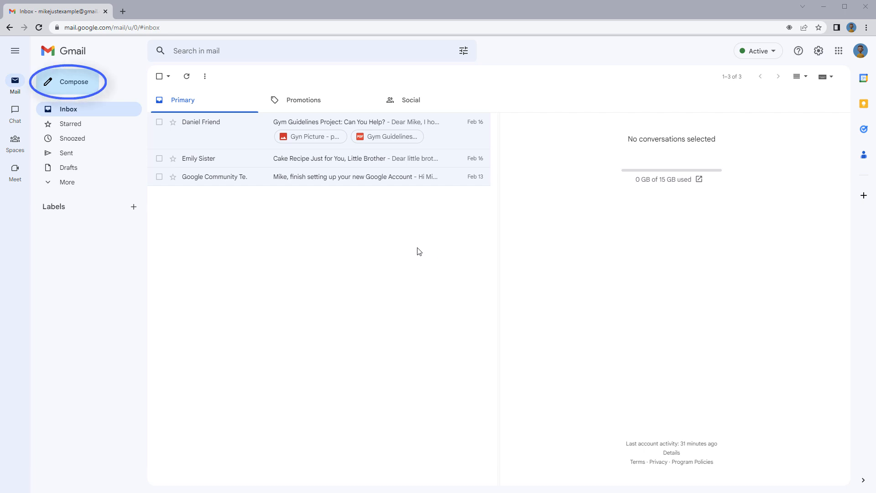
Start a new message and switch it between full-screen and docked views
click(79, 89)
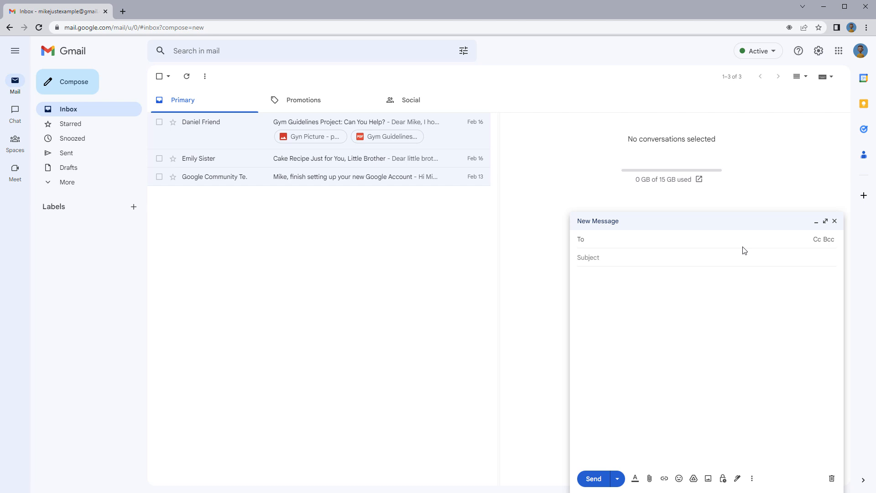
click(826, 223)
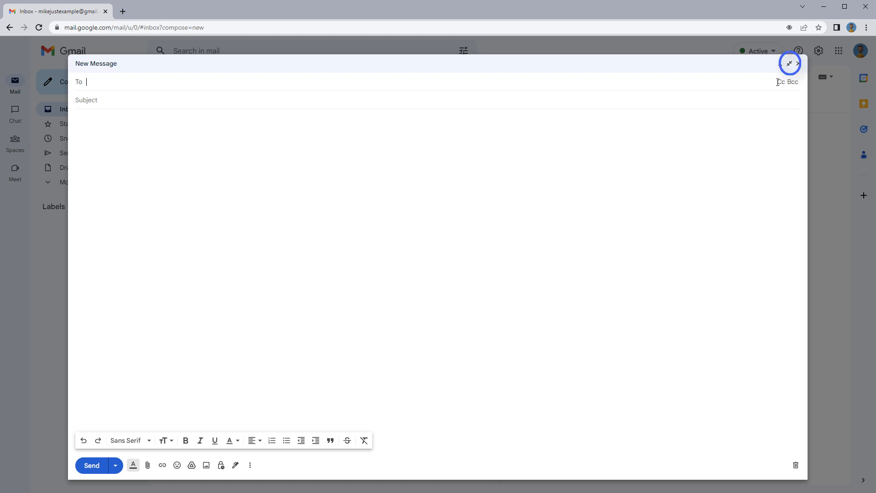
click(789, 64)
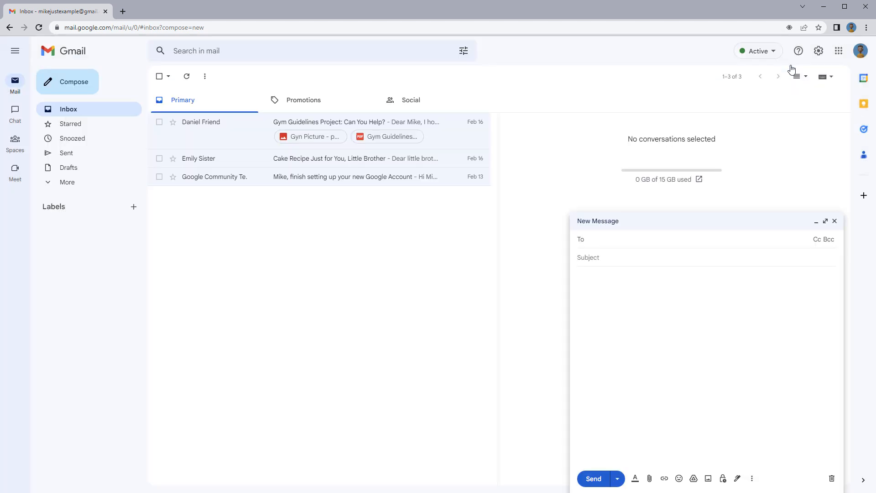
click(825, 224)
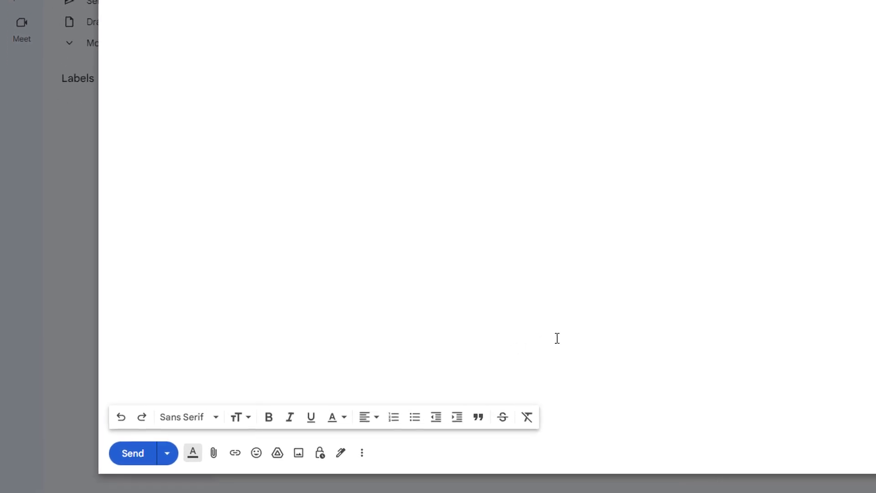
Make new messages open full screen by default, then discard the empty draft
click(365, 452)
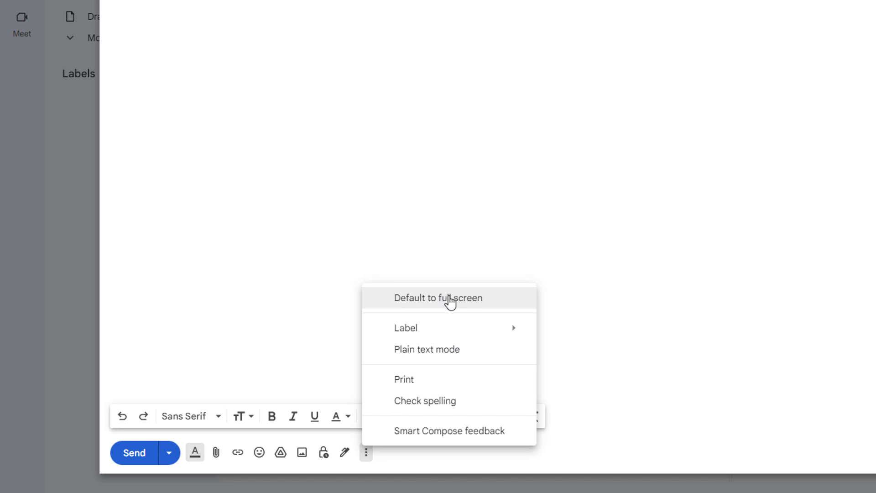
click(448, 302)
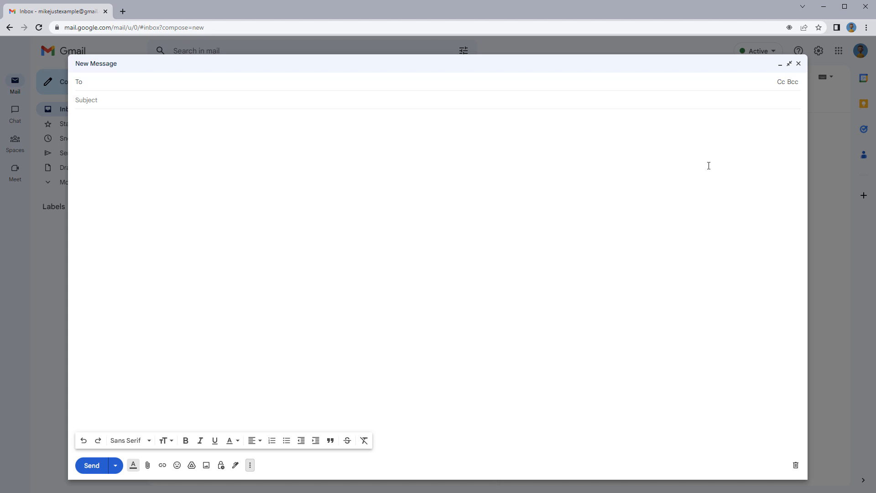
click(798, 64)
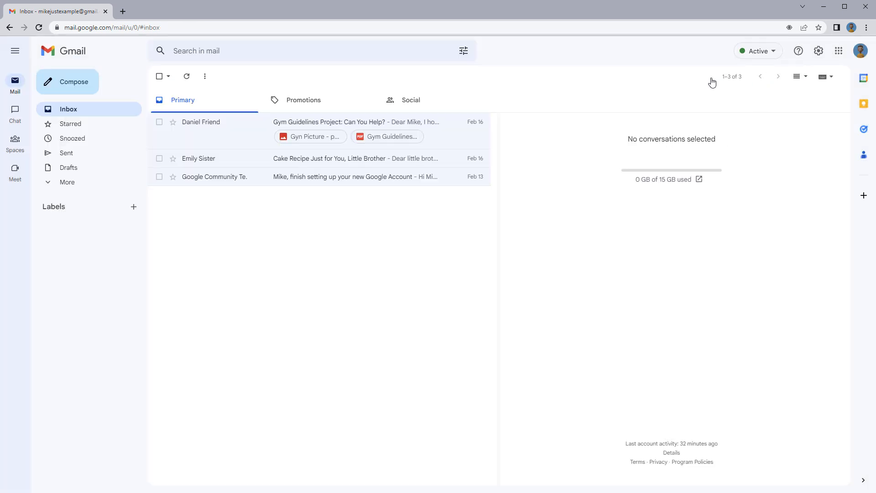
Compose a new full-screen message and enter the friend's e-mail address as recipient
click(80, 85)
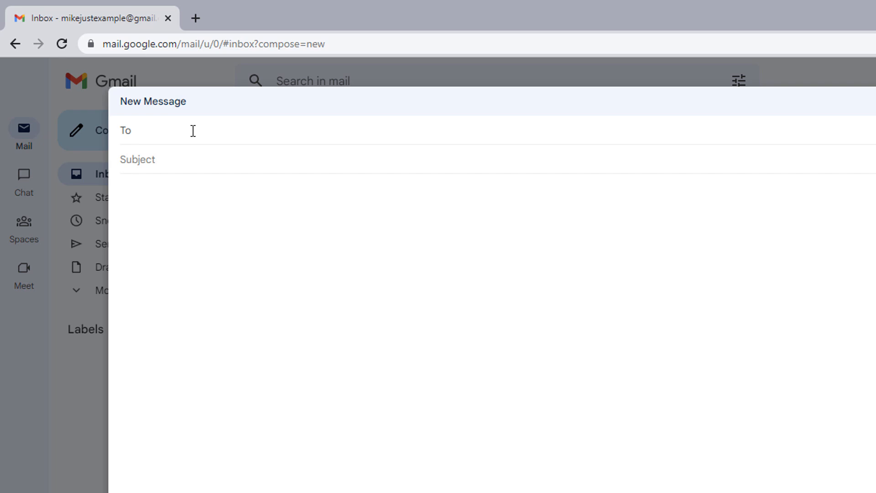
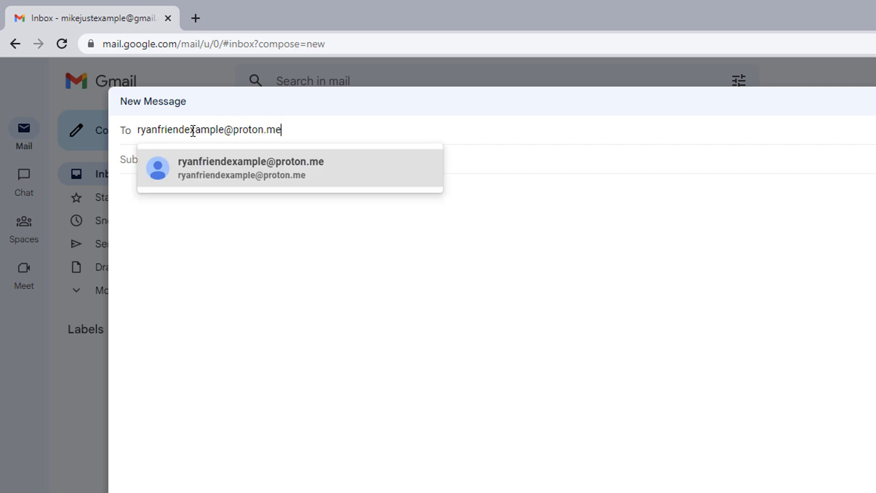
click(318, 178)
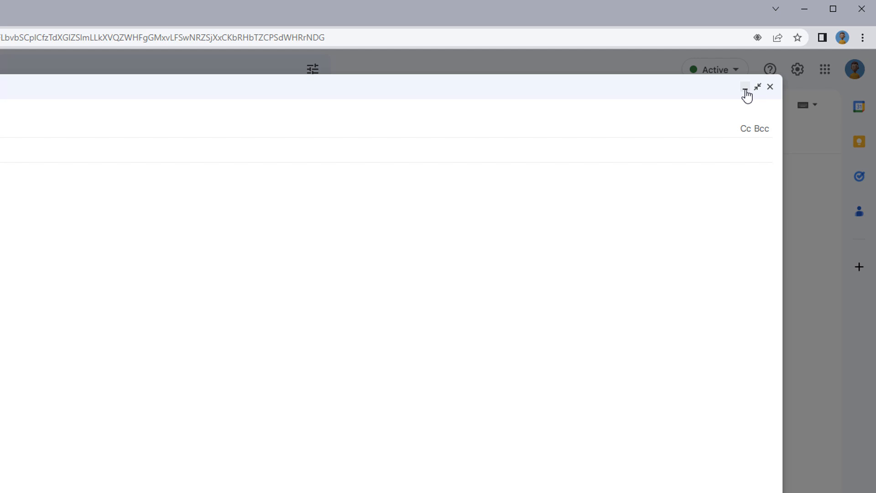
Copy the sender's e-mail address from the Gym Guidelines Project: Can You Help? email
click(745, 91)
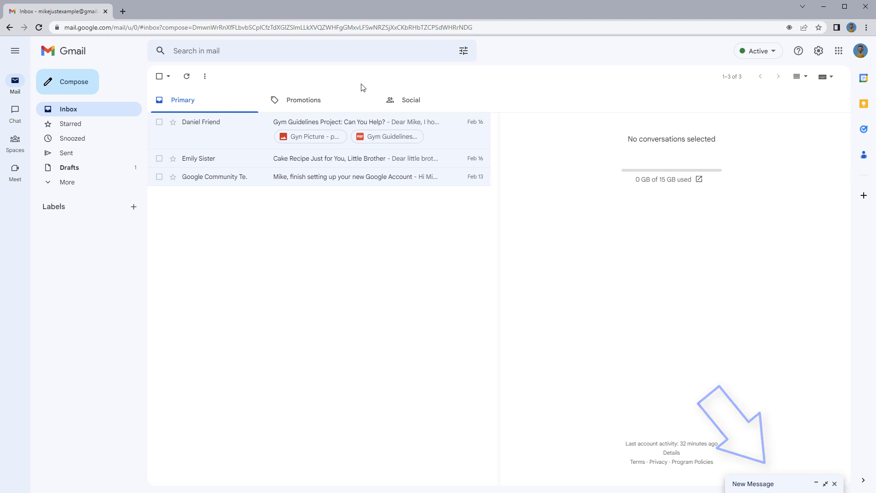
click(233, 124)
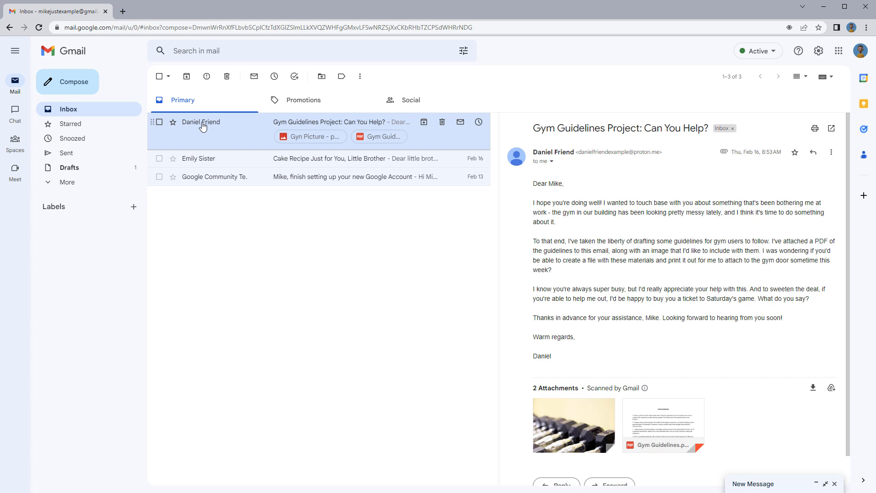
mouse_move(203, 127)
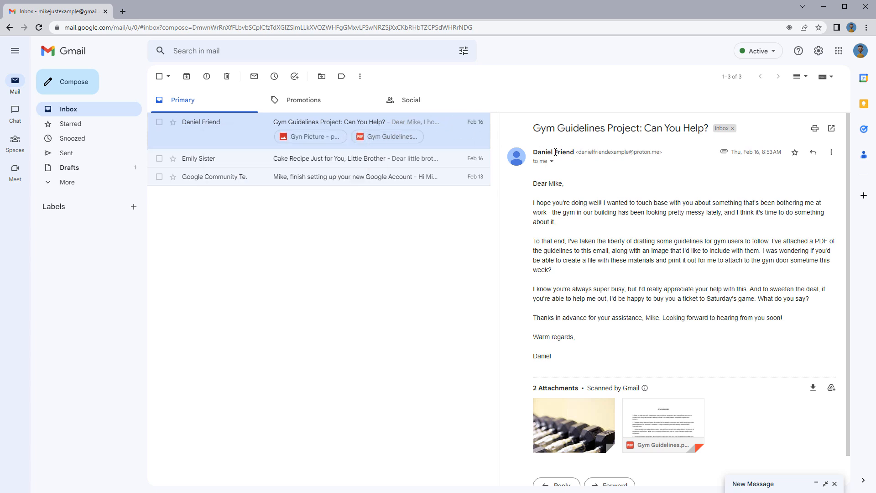
mouse_move(555, 152)
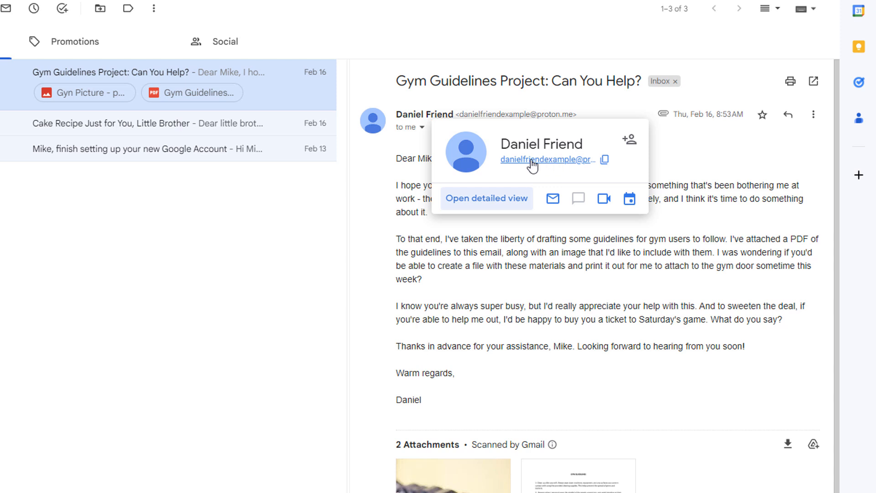
click(605, 161)
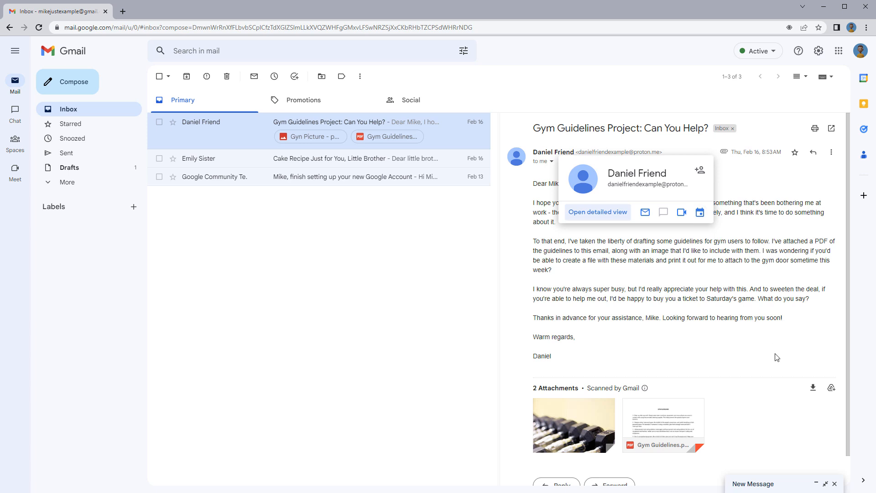
Reopen the draft full screen and paste the copied address into the To field
click(826, 484)
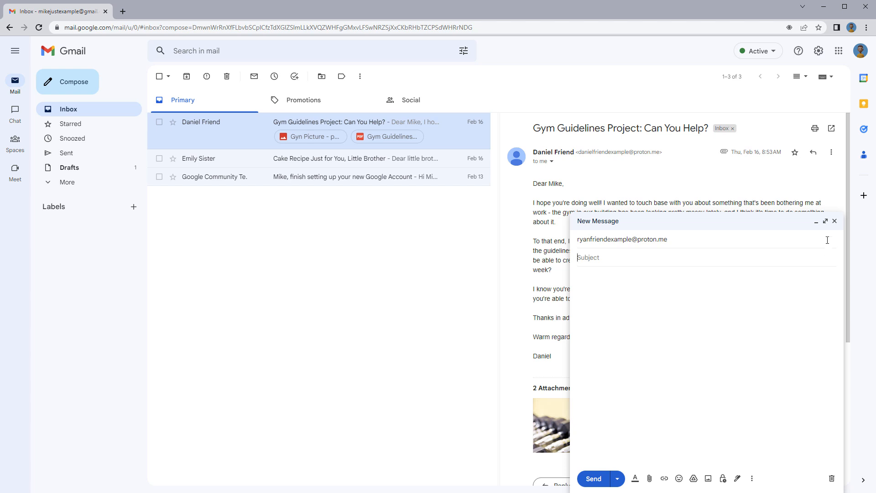
click(825, 222)
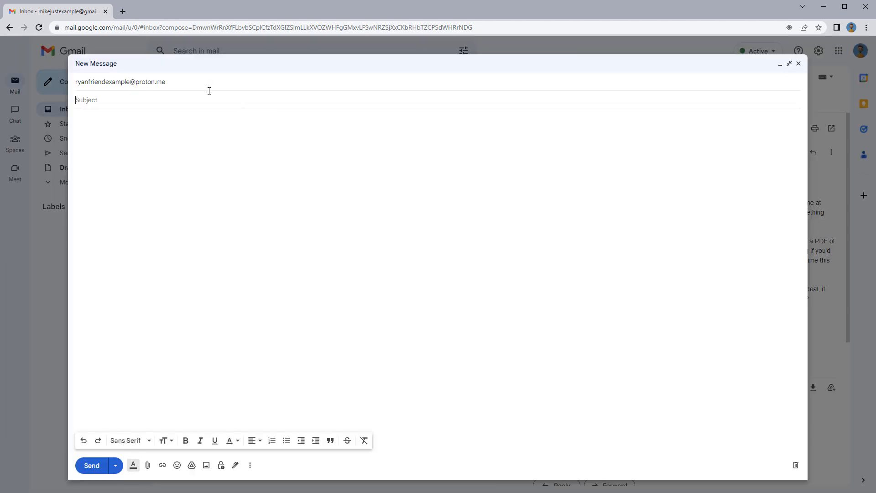
click(183, 82)
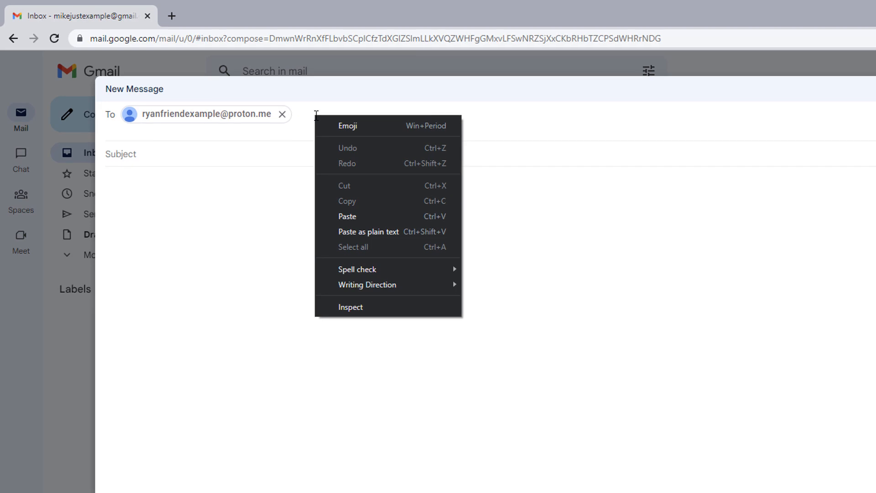
click(355, 218)
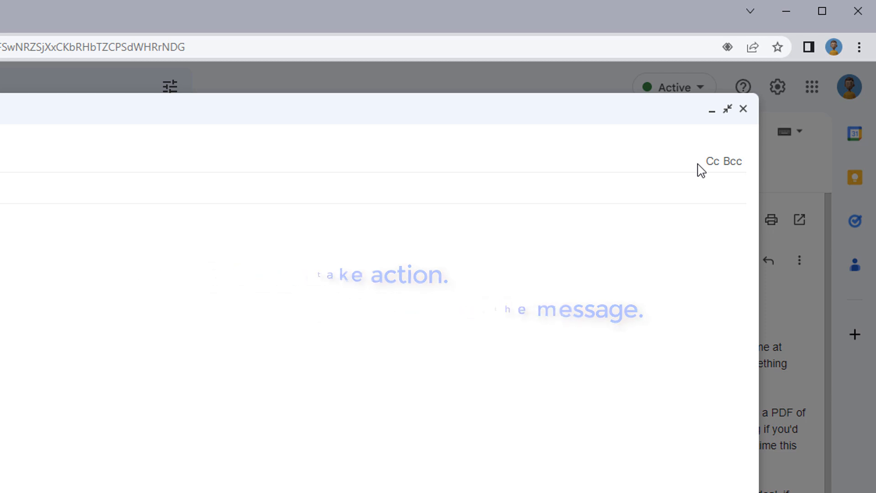
Add the suggested contact as a Cc recipient and open an empty Bcc field
click(710, 165)
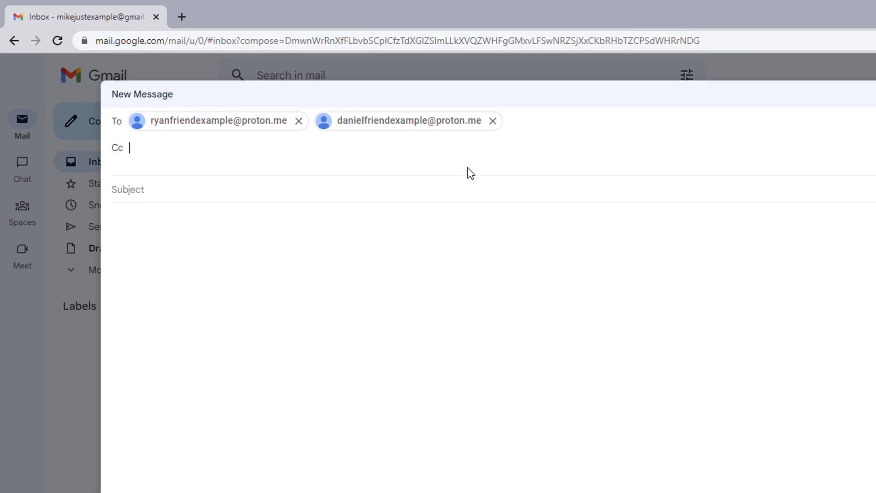
text(ant)
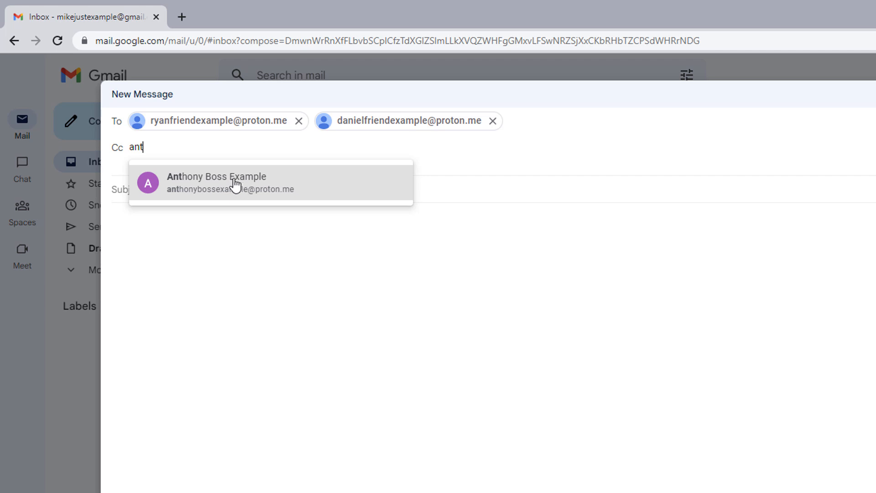
mouse_move(236, 189)
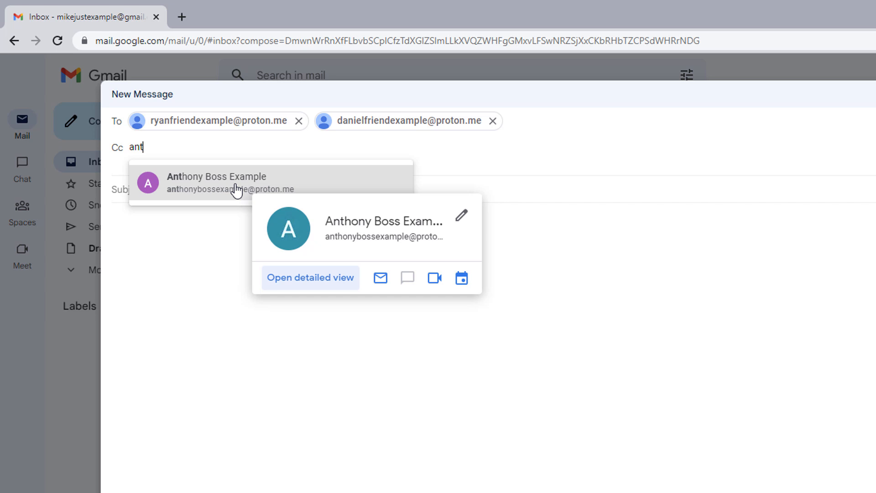
click(236, 185)
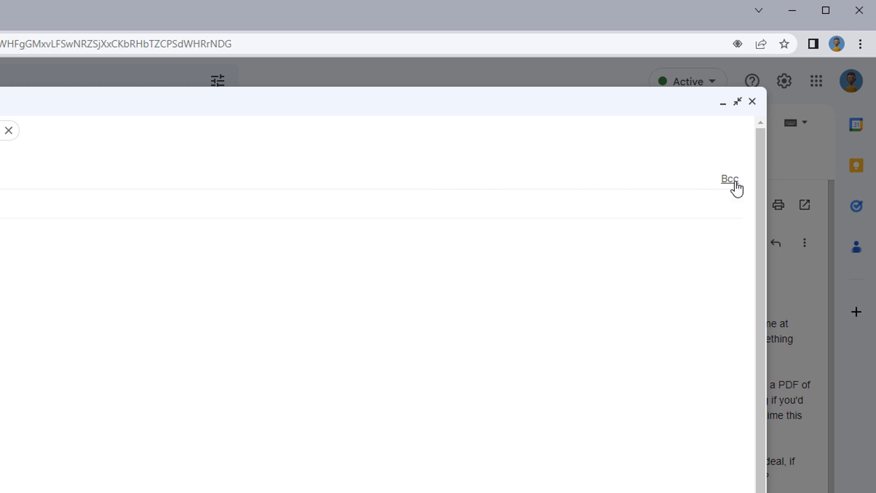
click(731, 179)
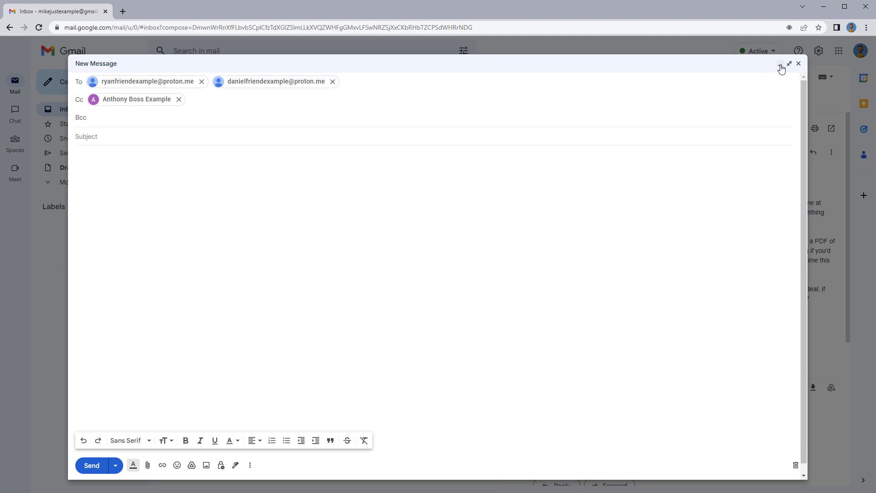
Open the Cake Recipe Just for You email to grab its sender's address
click(780, 66)
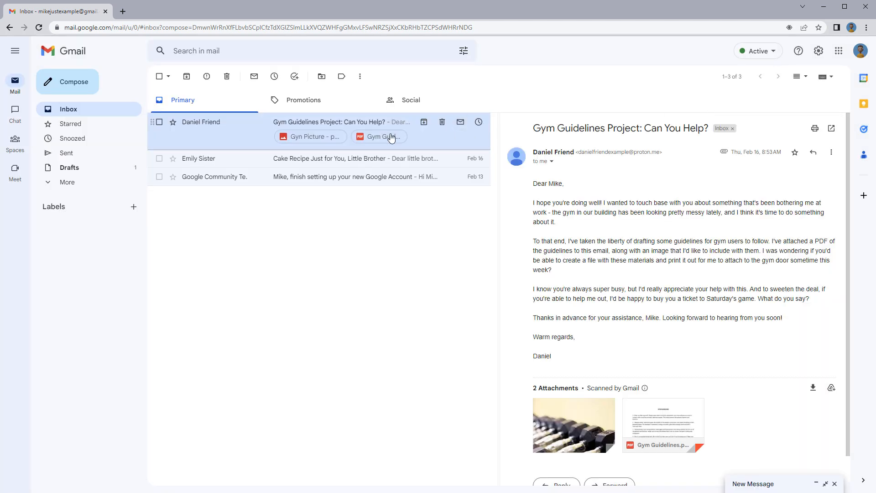
click(241, 161)
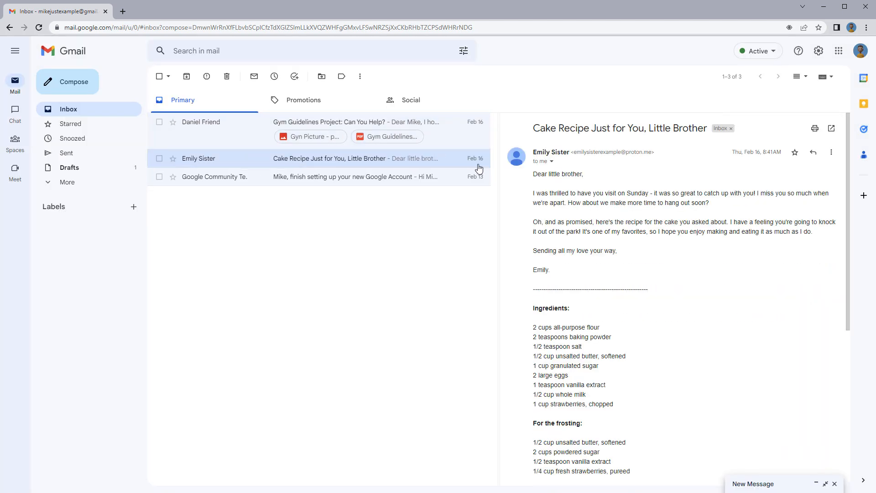
mouse_move(564, 153)
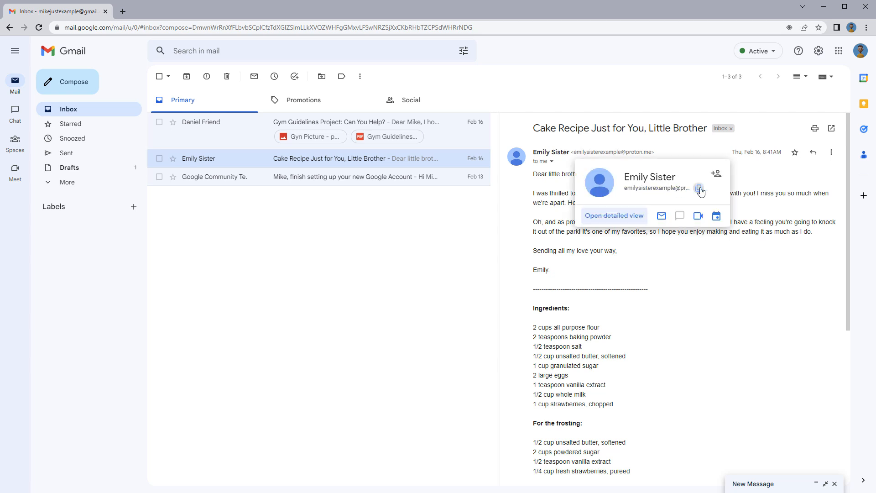
Restore the draft full screen and paste the copied address into the Bcc field
click(825, 484)
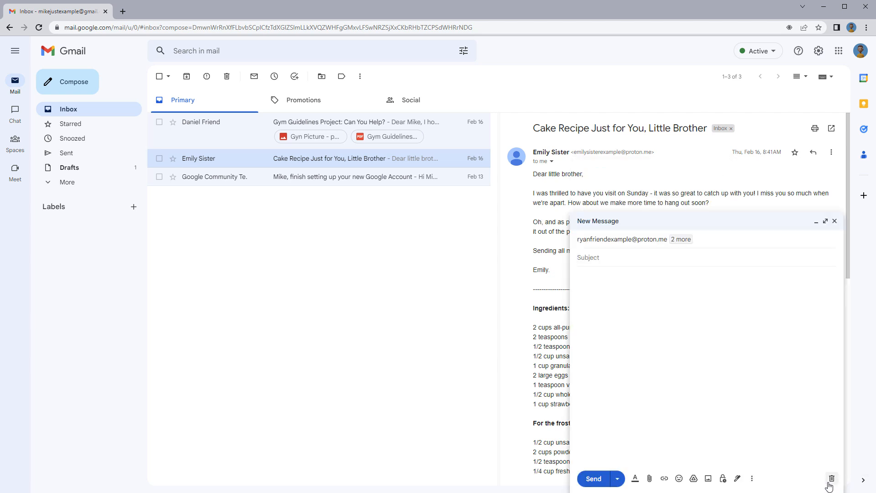
click(828, 225)
click(510, 82)
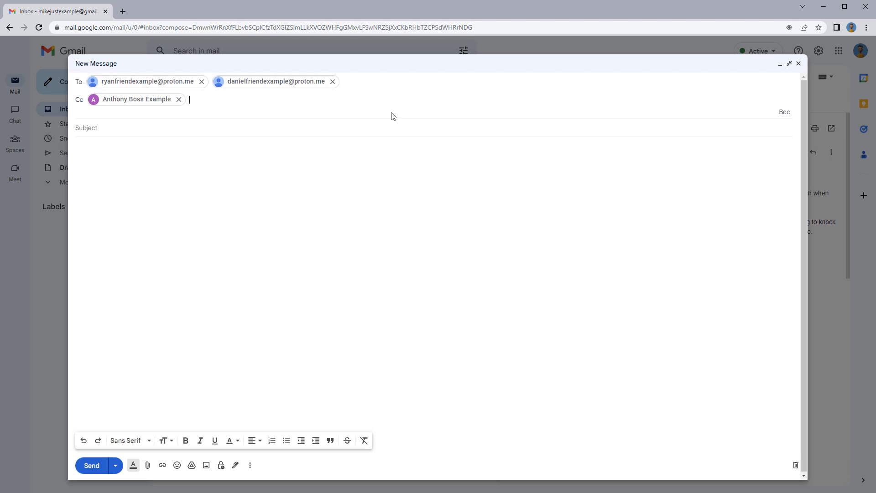
click(784, 114)
right_click(104, 120)
click(133, 192)
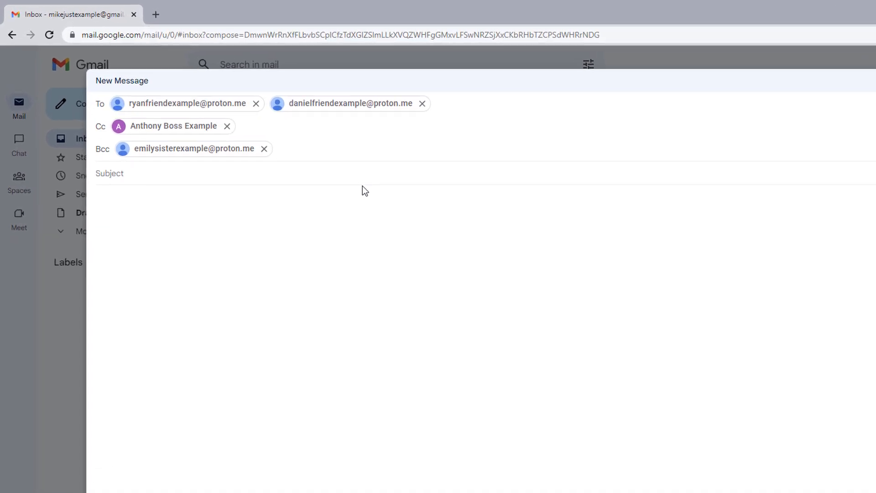
Enter subject 'Completed Month Report and Early Departure Today', a greeting to both recipients, and the opening line
click(139, 174)
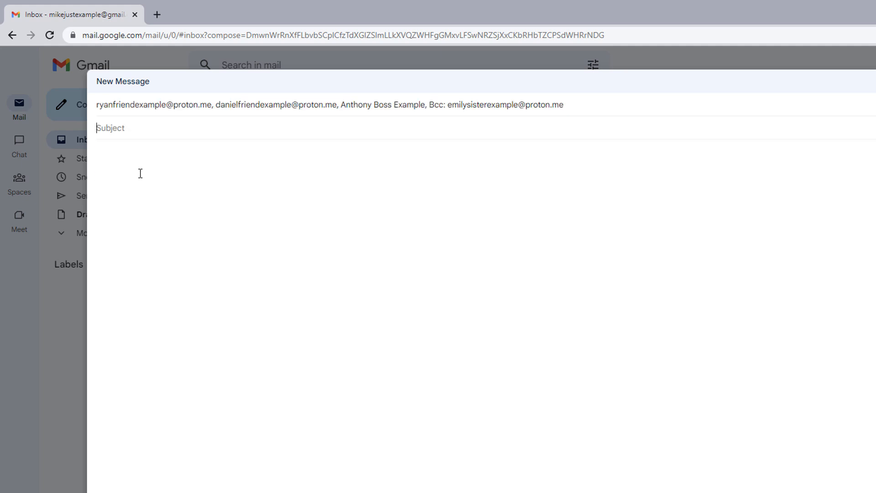
text(Completed Month Report and Early Departure Today)
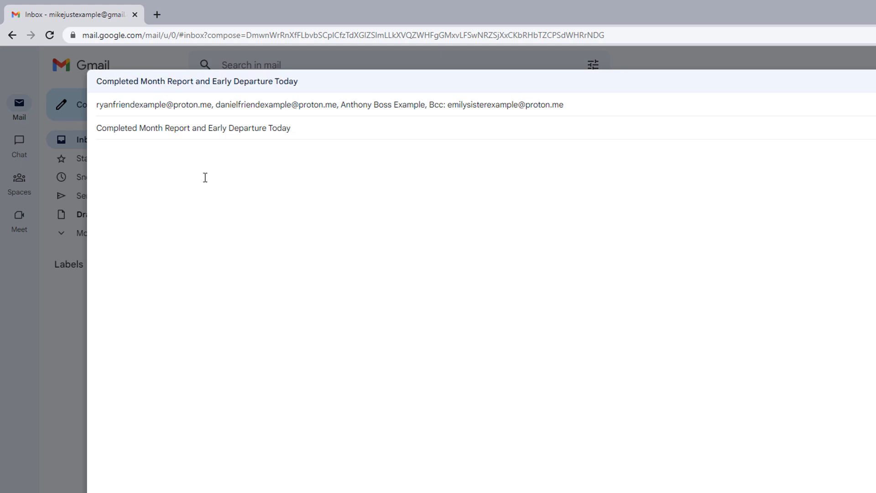
text(Dear Ryan and Daniel,)
key(Return)
key(Return)
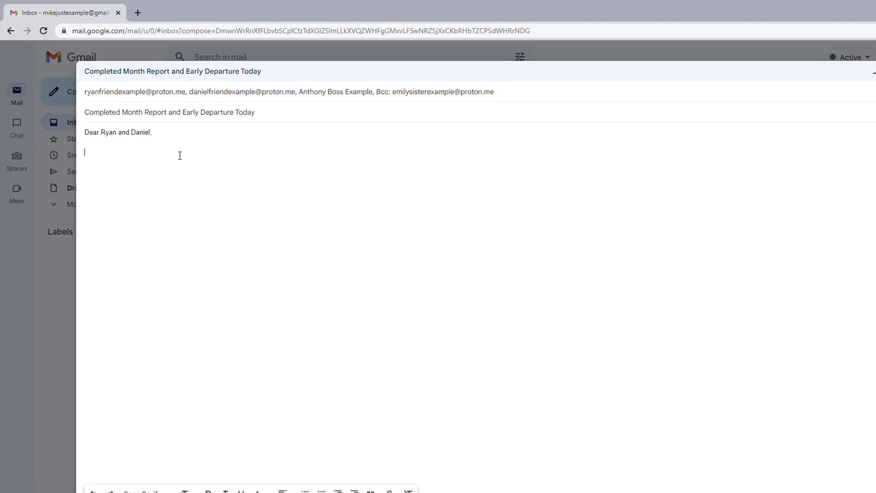
text(I hopesf th)
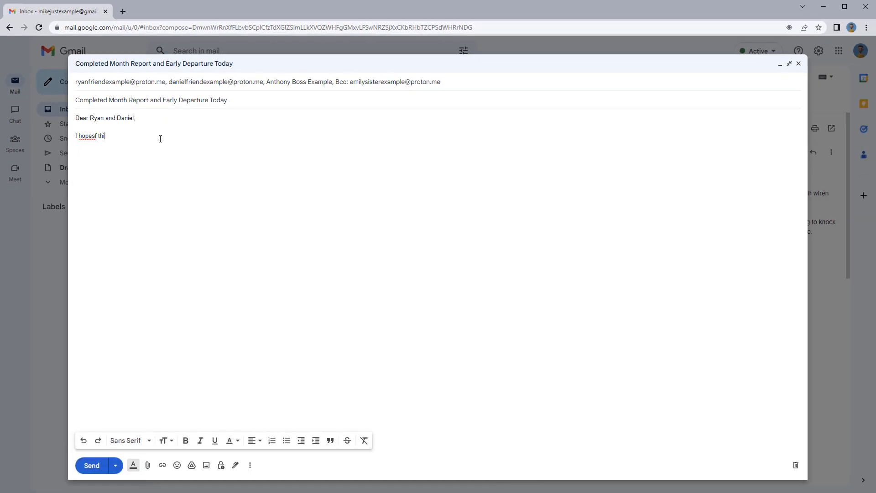
text(is email finds you well.)
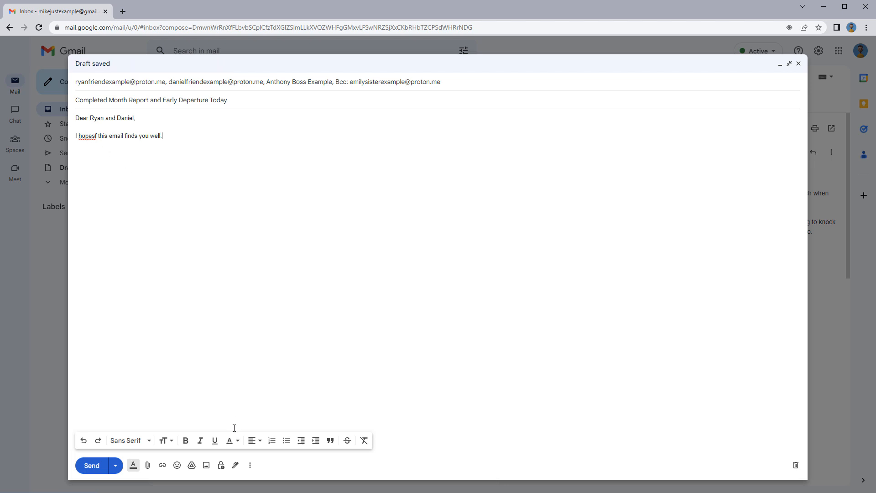
click(250, 465)
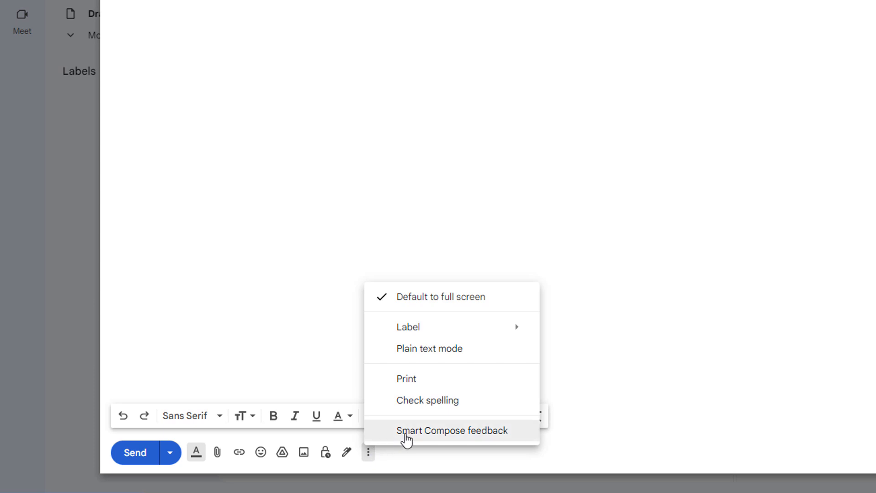
Turn on Check spelling and correct 'hopesf' to 'hope', keeping the spell-check language unchanged
click(455, 406)
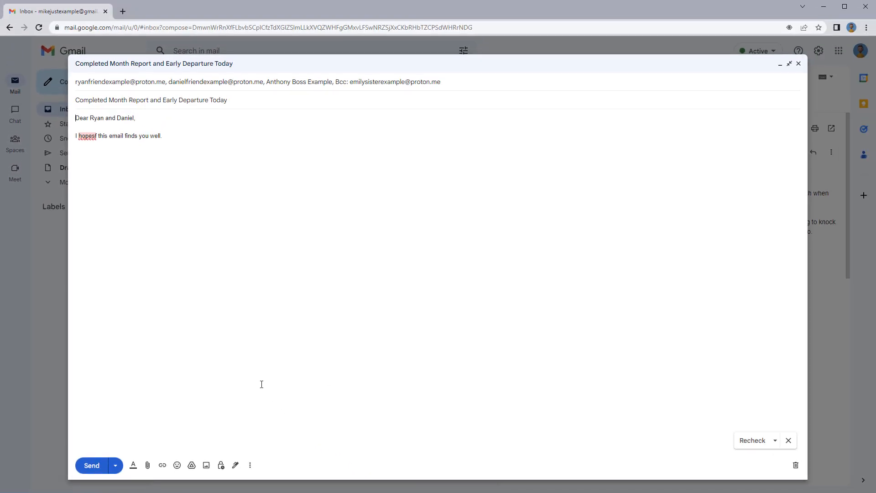
click(89, 135)
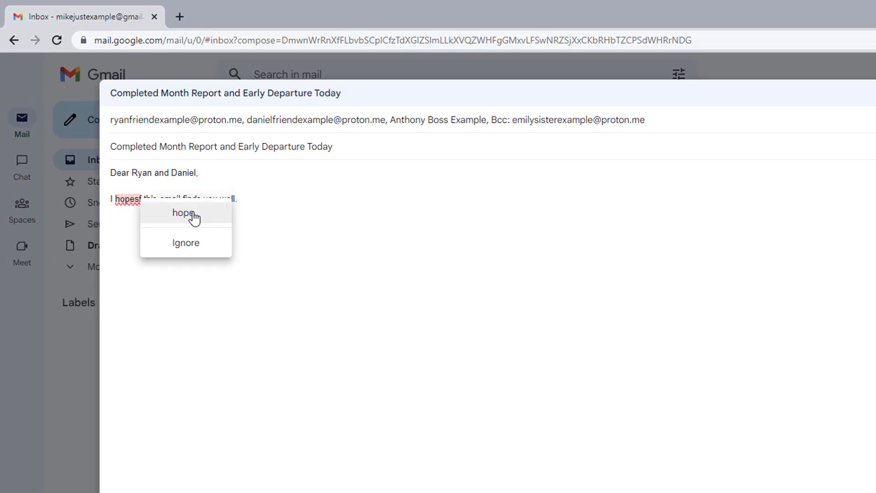
click(183, 213)
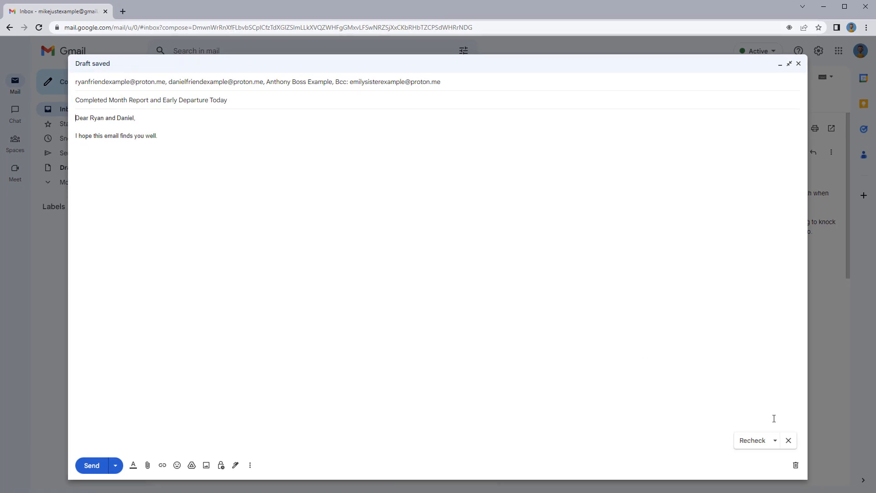
click(774, 440)
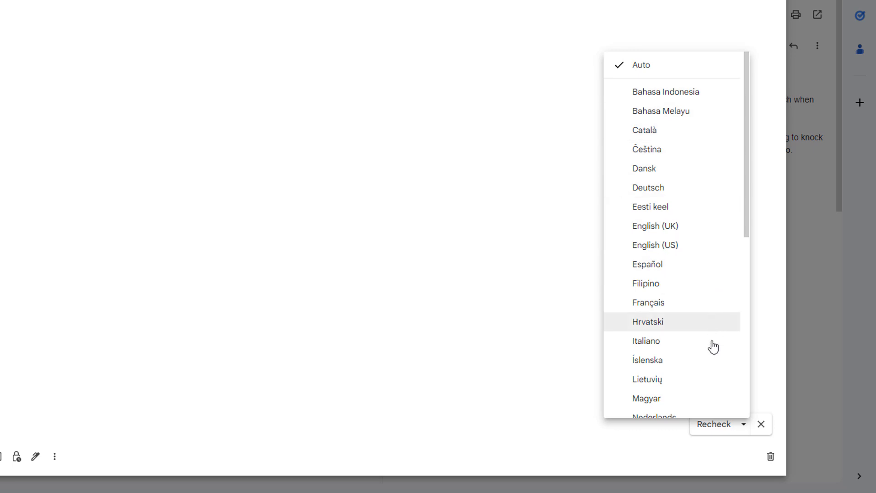
click(743, 423)
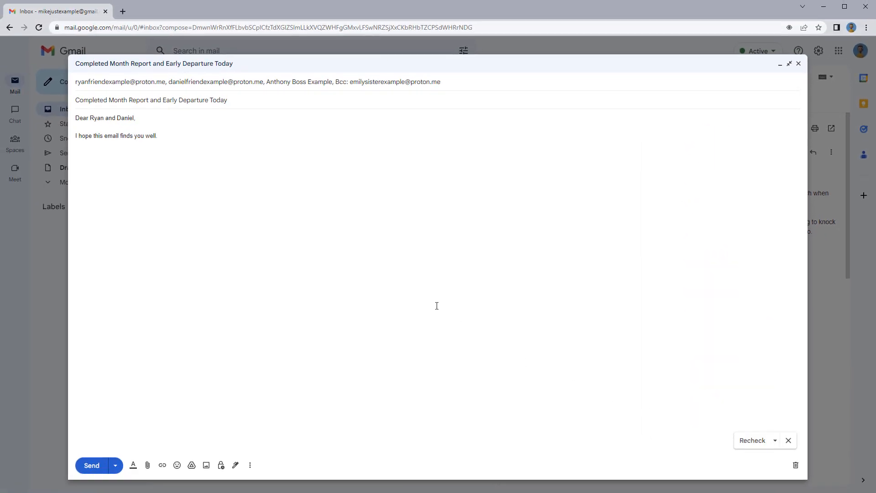
Write the report-completion paragraph, accepting 'previously discussed', and note it's printed in the meeting room
text(I am writing to inform you that I have completed the month report that)
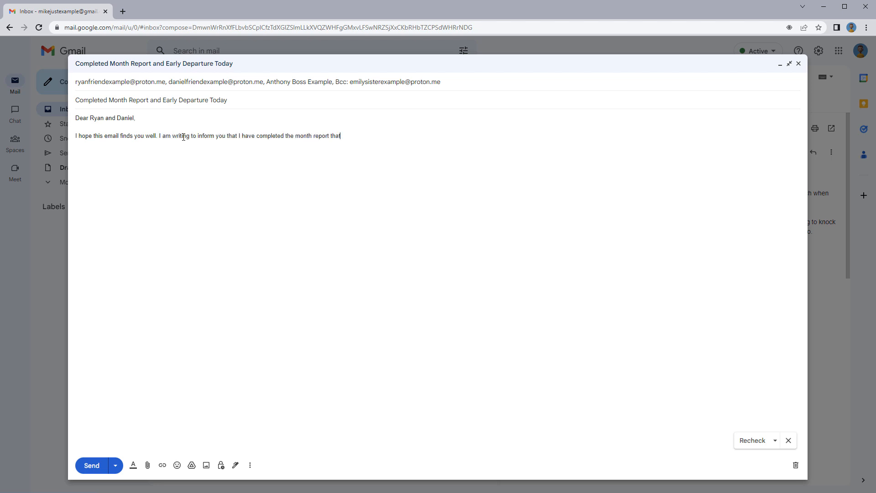
text( you both requested from me. )
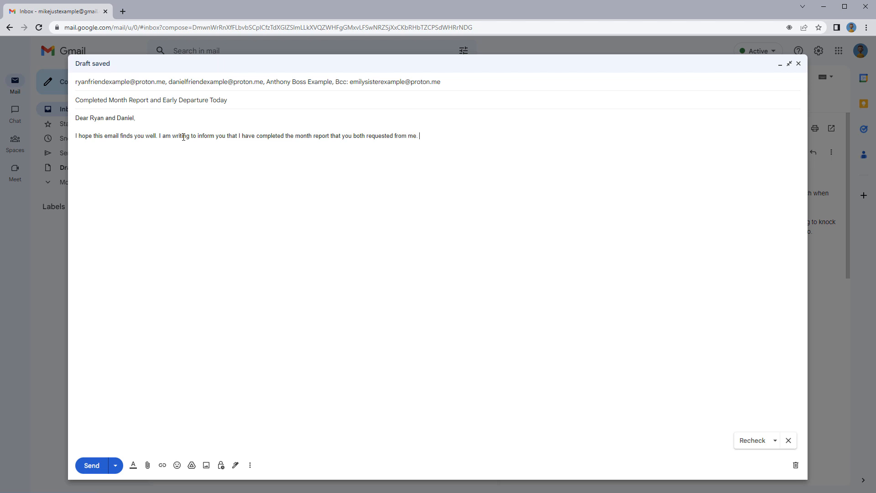
text(As we )
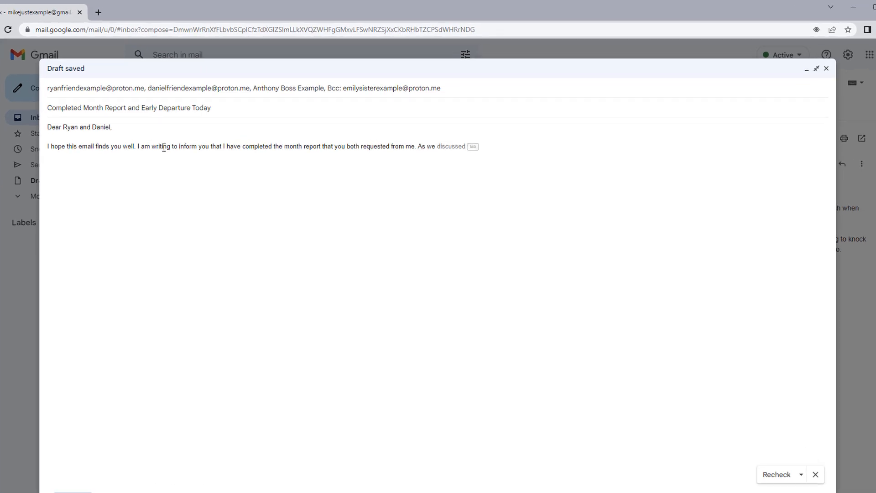
text(pr)
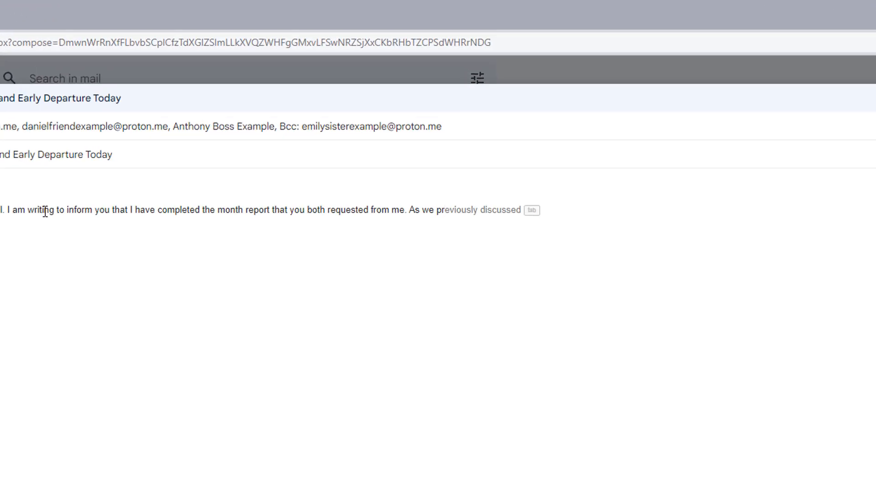
mouse_move(495, 210)
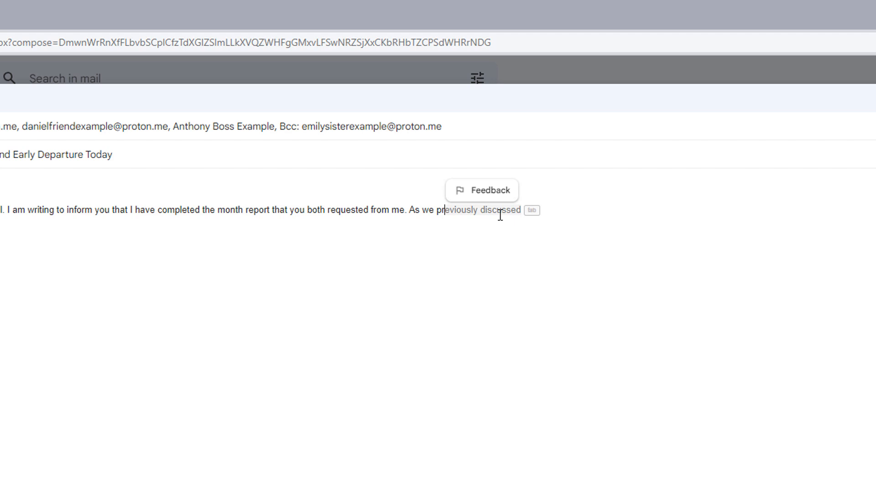
key(Tab)
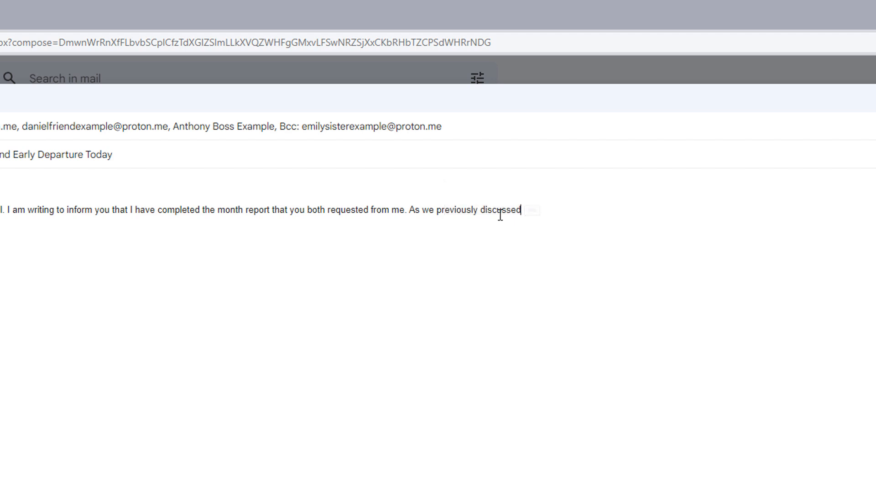
text(, )
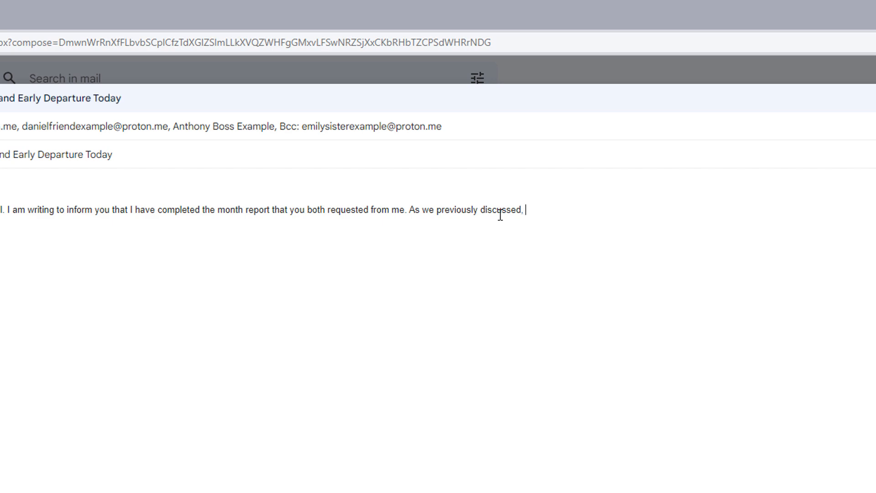
text(I have already printed)
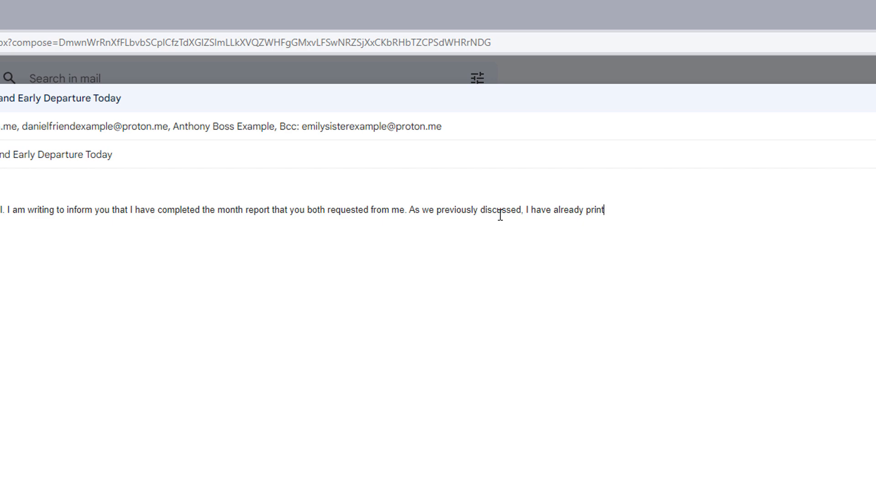
text( it an)
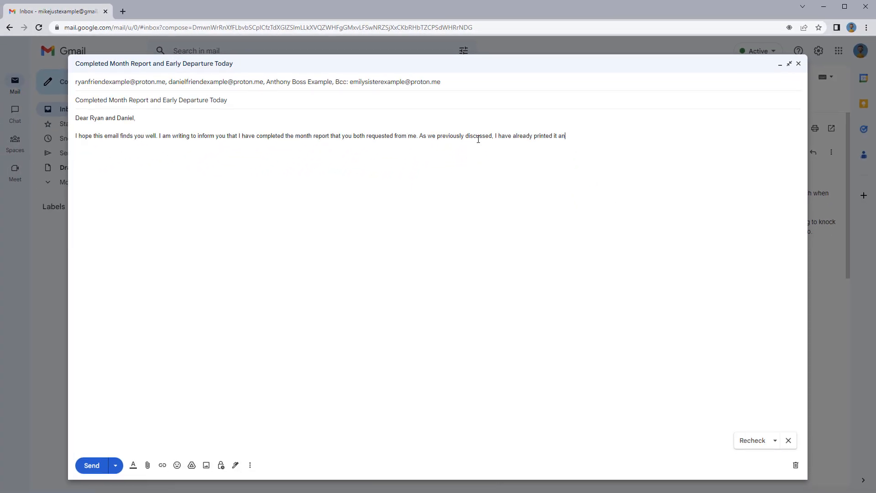
text(d placed it on the table in the meeting room. I am happy to report that I was able to finish the report on time, and it covers the follow)
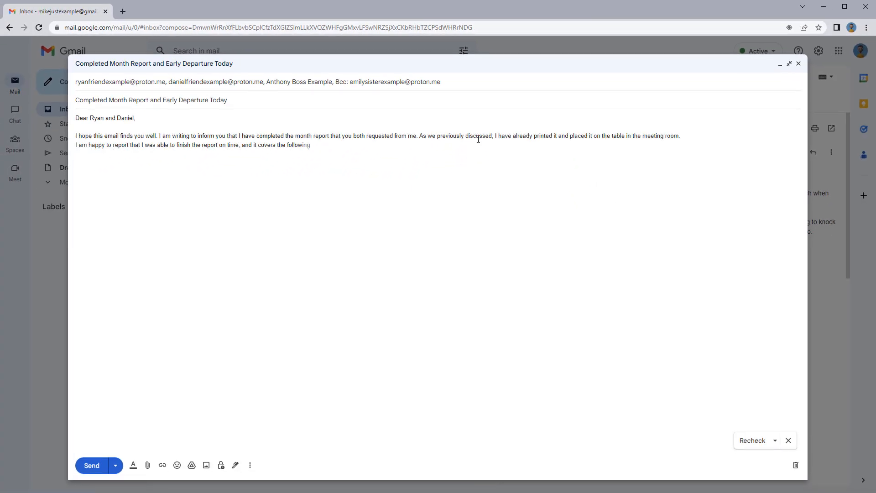
text(ing topics:  New costumers Total profit Extra month expanses Follow-up on marketing campaigns)
key(Return)
key(Return)
Add the early-departure paragraph and follow-up request, correcting 'taks' to 'tasks'
text(As we had previously discussed, )
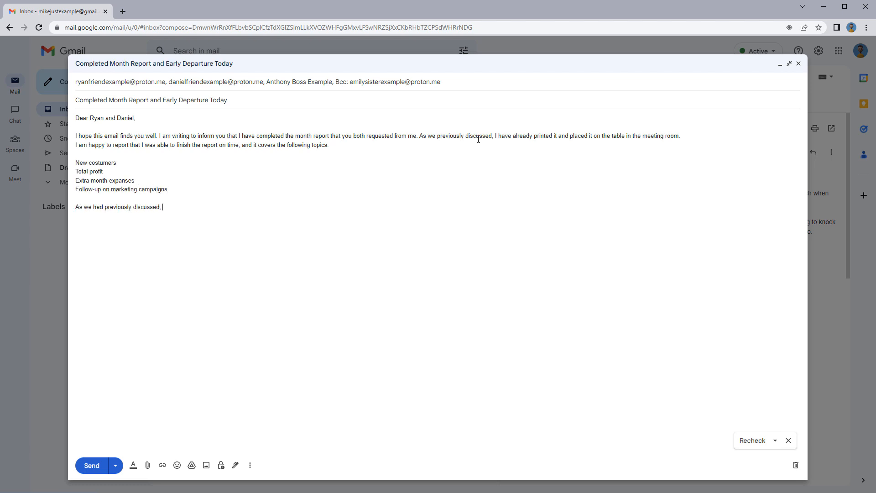
text(I will need to leave a bit earlier today to help my sister Emily with moving. I wanted to confirm that I have completed all necessary taks before I leave, and I can be reached by phone or email if you need anything else from me.)
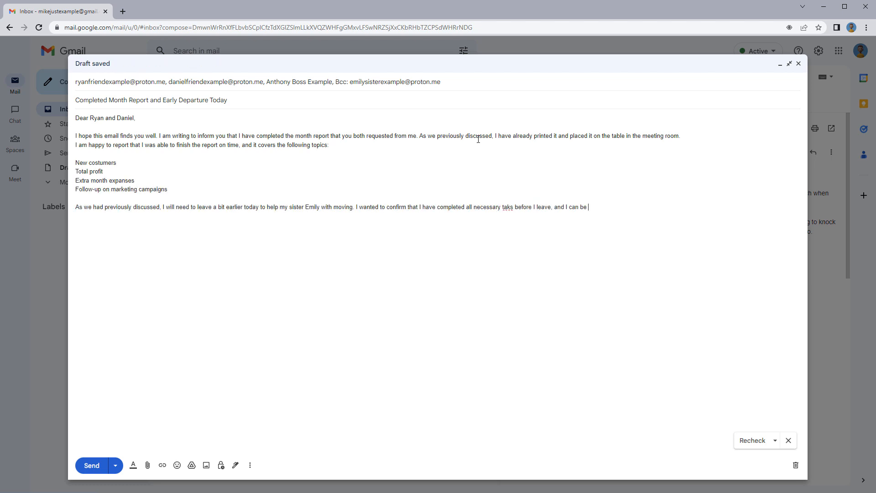
key(Return)
key(Return)
text(Pleas let me know if there is anything else you need from me regarding this report. I am happy to answer any questions)
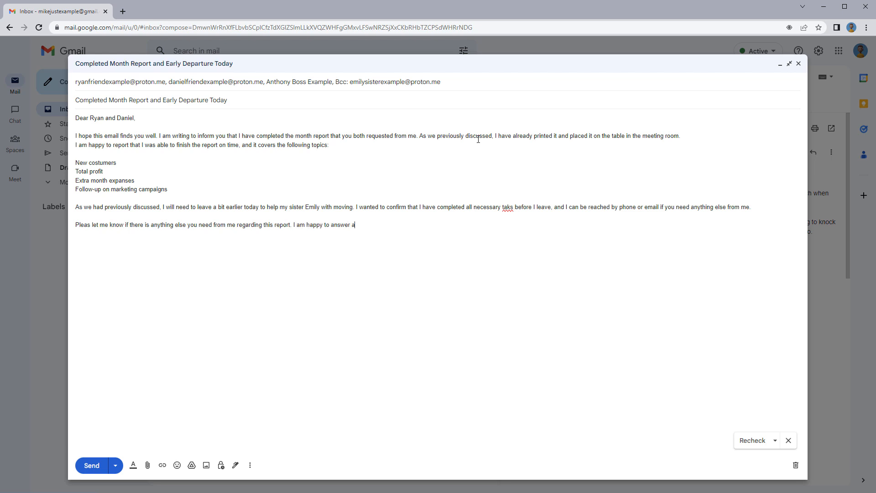
right_click(507, 207)
click(532, 218)
Finish with 'or provide additional information as required.', a thank-you line, and 'Best regards,' with the sender's name
click(439, 226)
text(or provide additional information as required.)
key(Return)
key(Return)
text(Thank you for your understanding, and I look forward to discussing the report with you both)
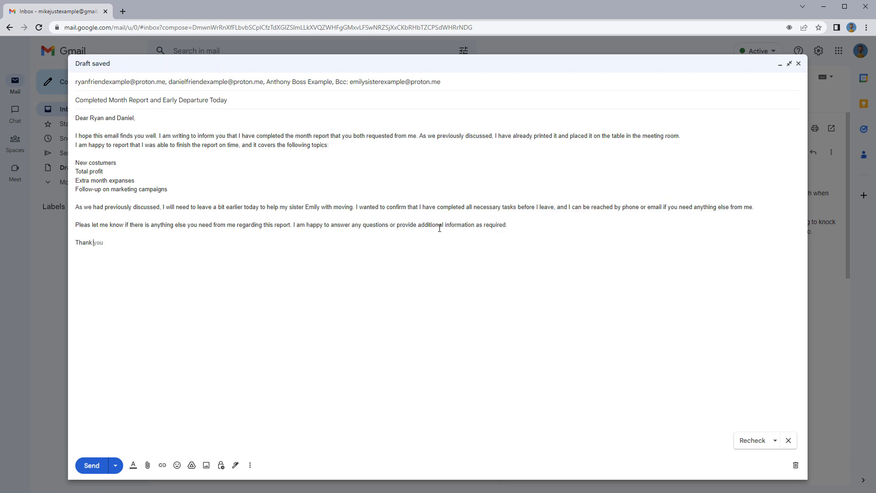
text( tomorrow.)
key(Return)
key(Return)
text(Best regards,)
key(Return)
key(Return)
text(Mike)
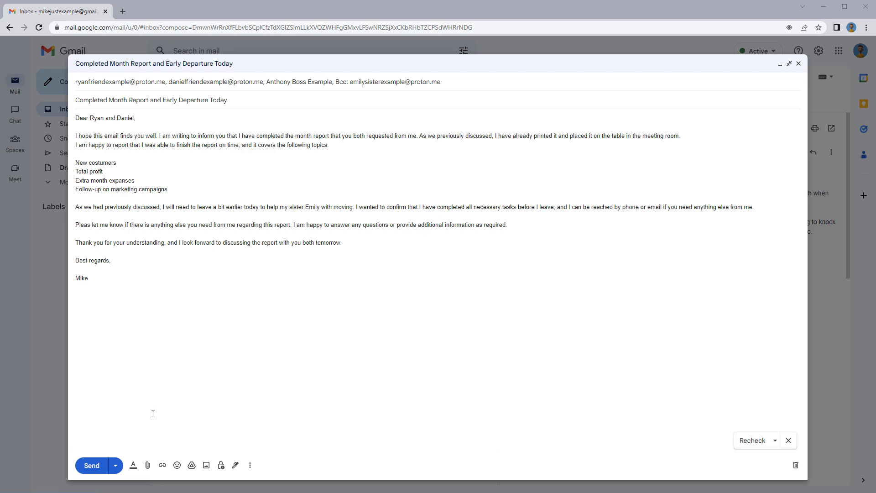
Undo the sign-off back to 'Best', then redo to restore 'Best regards,' and the name line
click(133, 465)
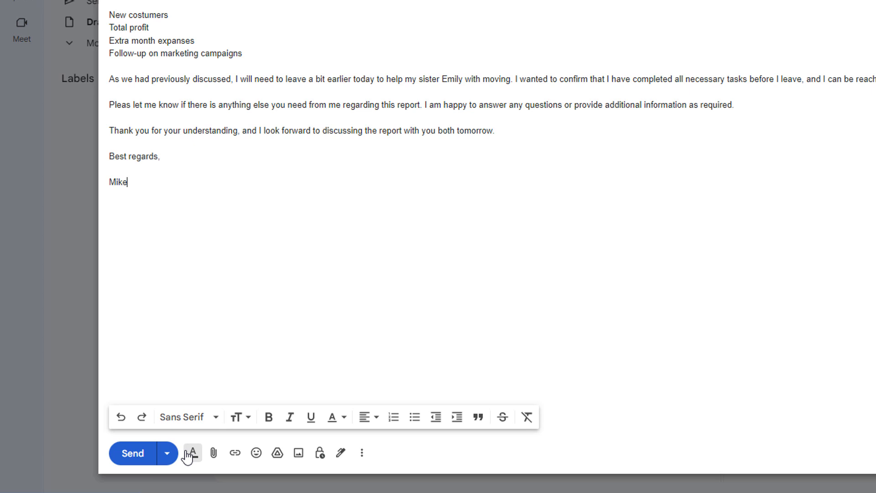
click(121, 417)
click(121, 417)
click(121, 417)
click(121, 417)
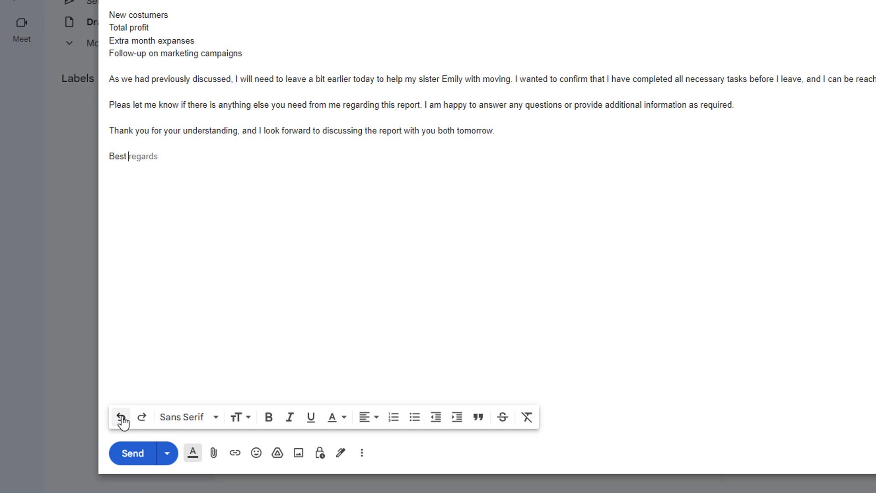
click(142, 418)
click(141, 418)
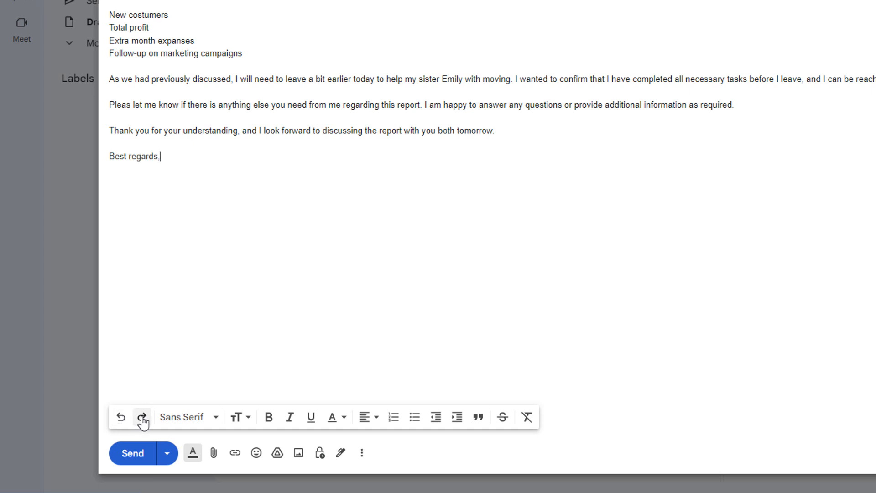
click(142, 417)
click(141, 418)
click(142, 417)
Change the entire email body's font to Garamond
drag(137, 183, 109, 0)
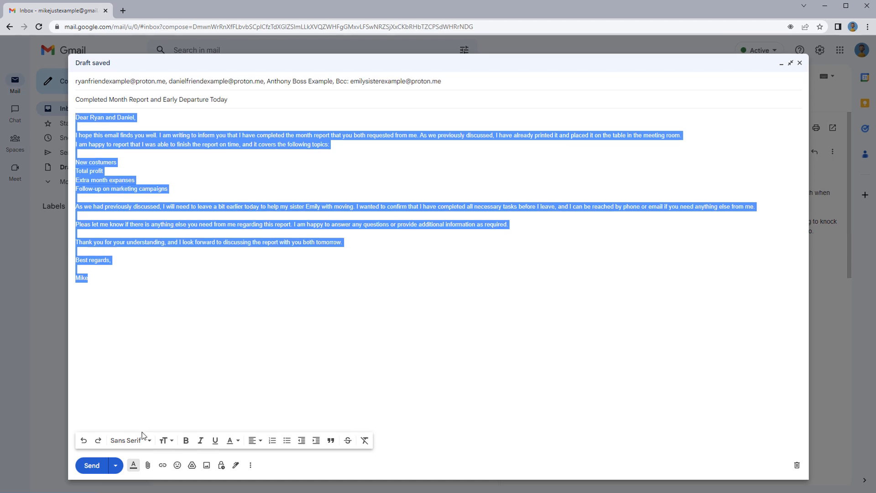
click(149, 441)
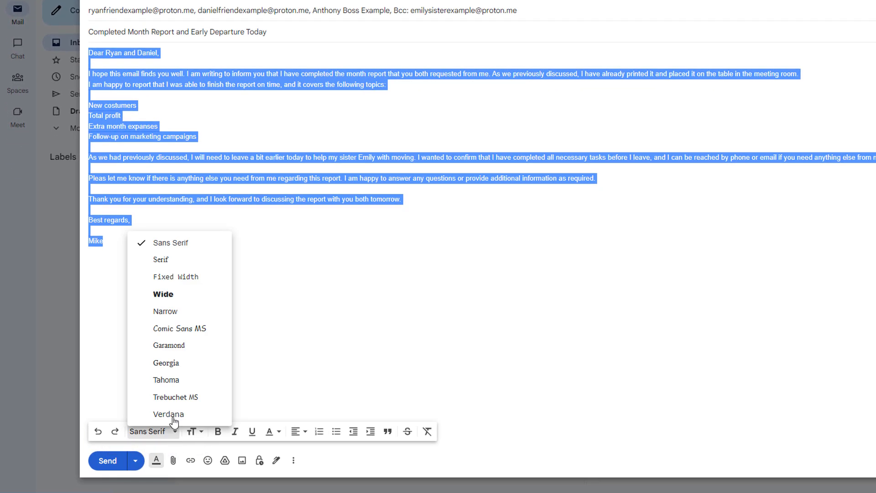
click(169, 346)
click(175, 346)
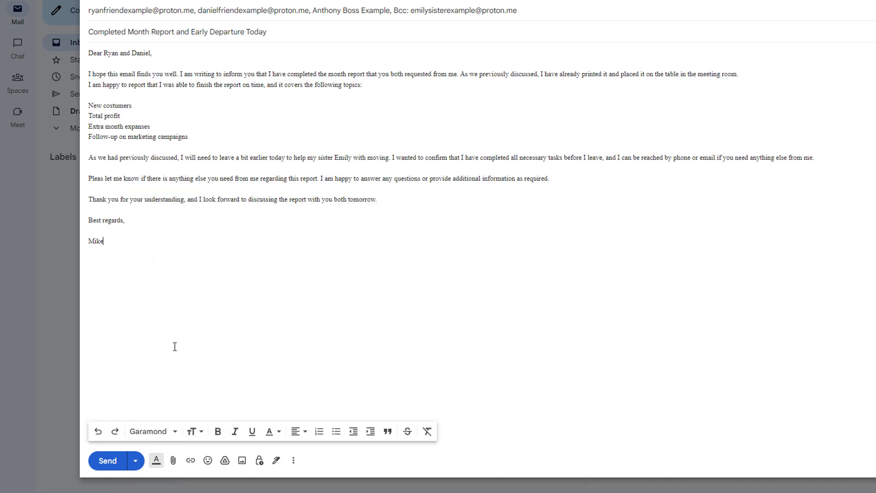
Reselect the whole body and switch it to a larger text size
drag(104, 241, 84, 53)
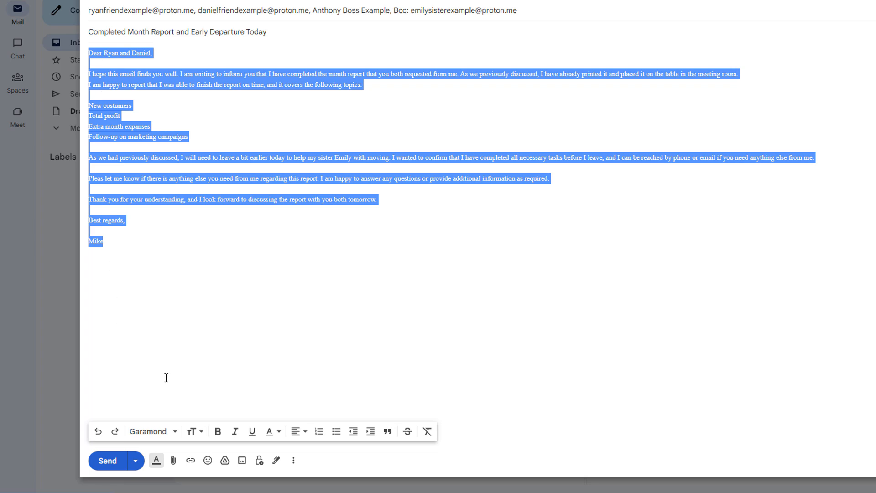
click(196, 432)
click(212, 415)
click(206, 350)
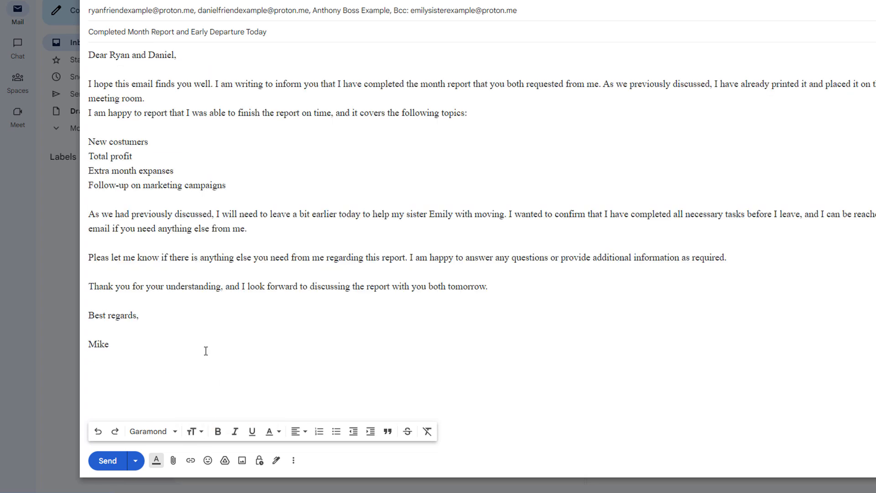
Set the four topic lines to Huge text size
drag(225, 187, 90, 145)
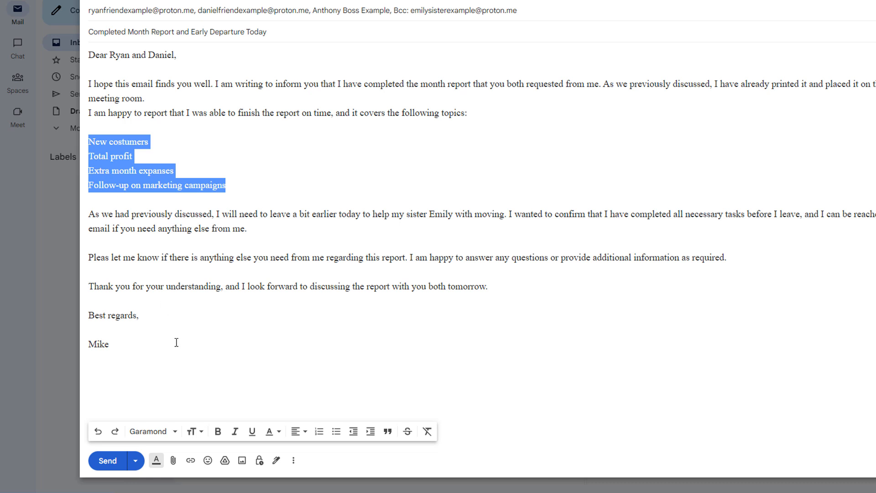
click(201, 431)
click(215, 416)
click(212, 383)
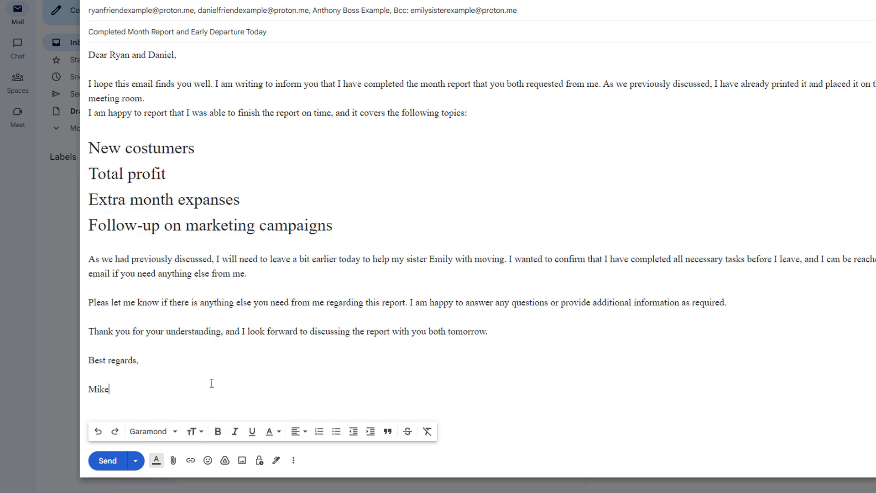
Make the greeting line bold, italic and underlined
drag(177, 55, 89, 55)
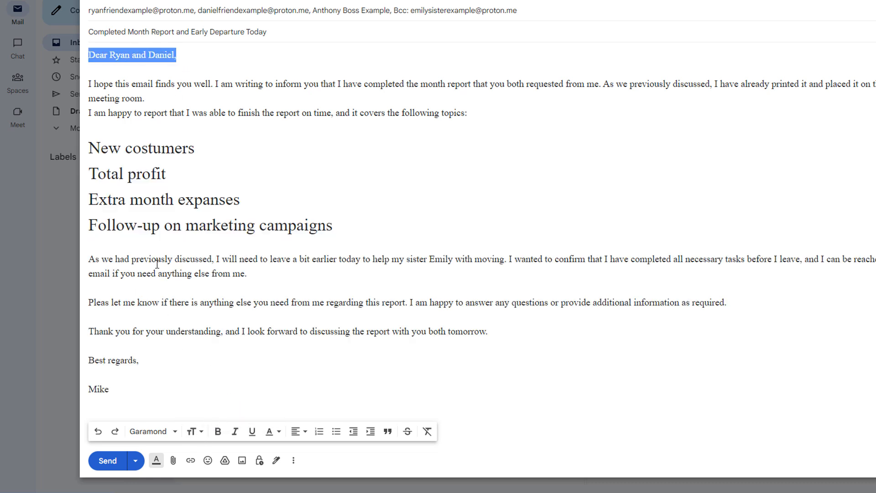
click(218, 432)
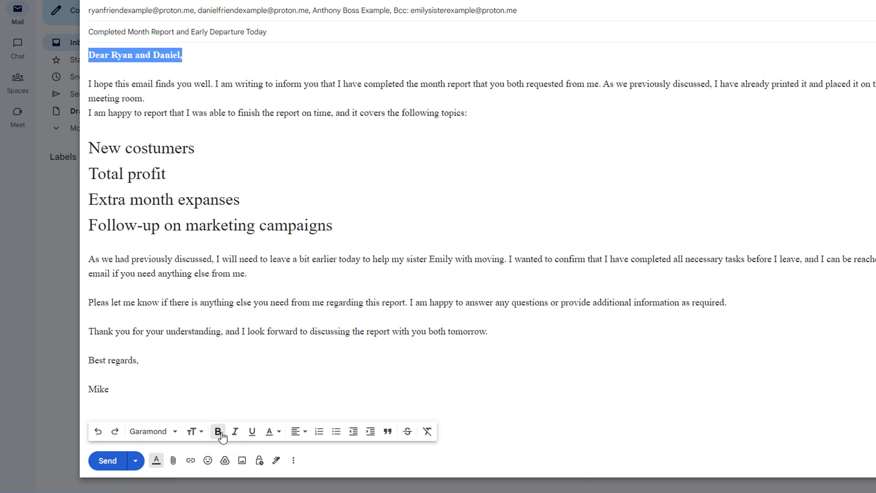
click(236, 434)
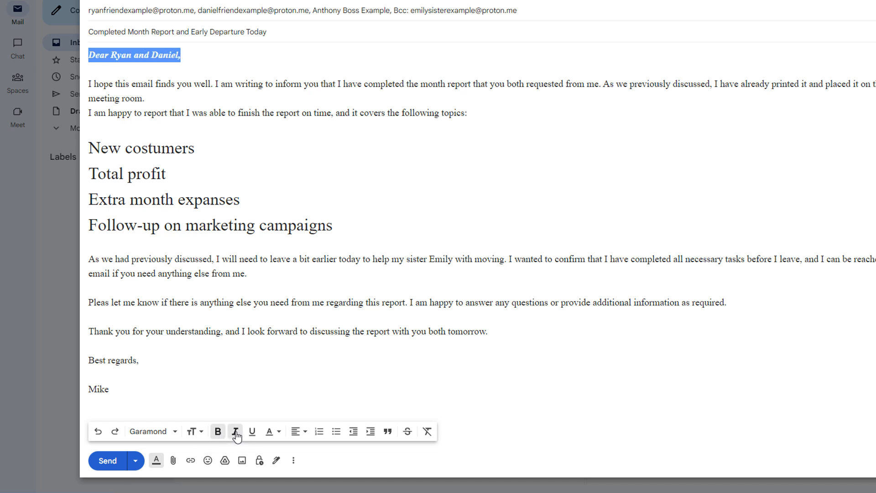
click(253, 434)
click(205, 69)
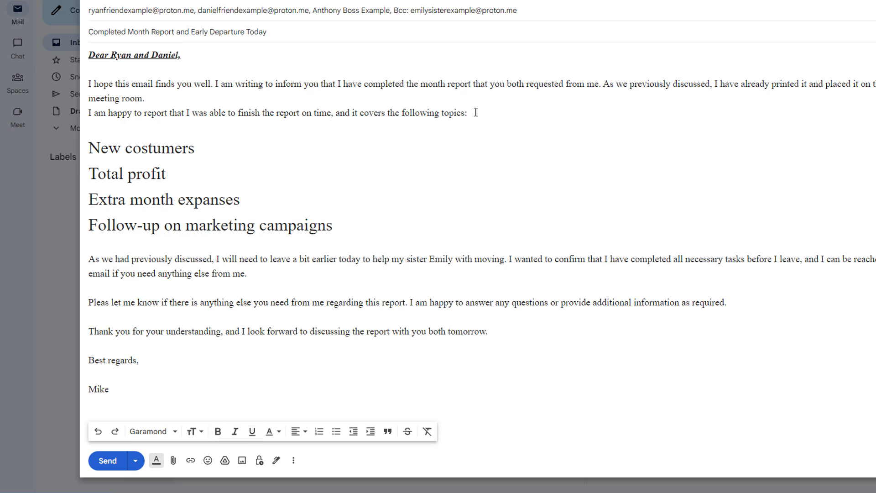
Highlight the opening paragraphs about the finished report with a purple background colour
drag(470, 113, 87, 82)
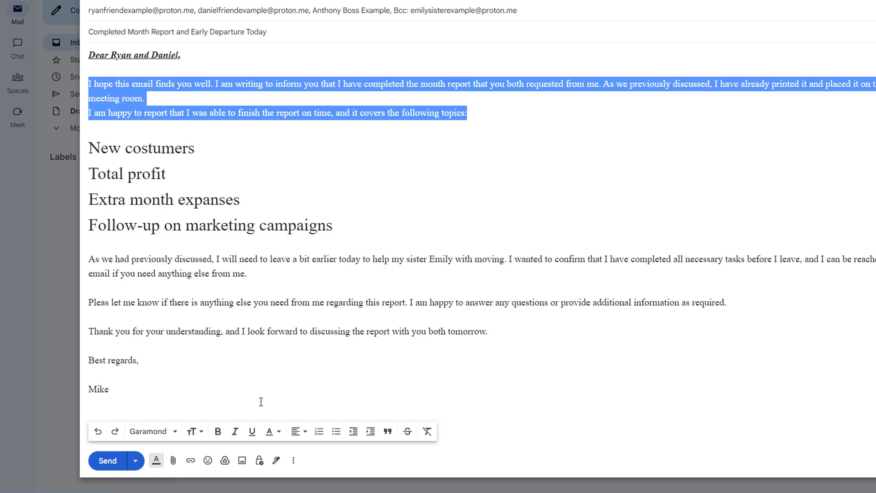
click(278, 433)
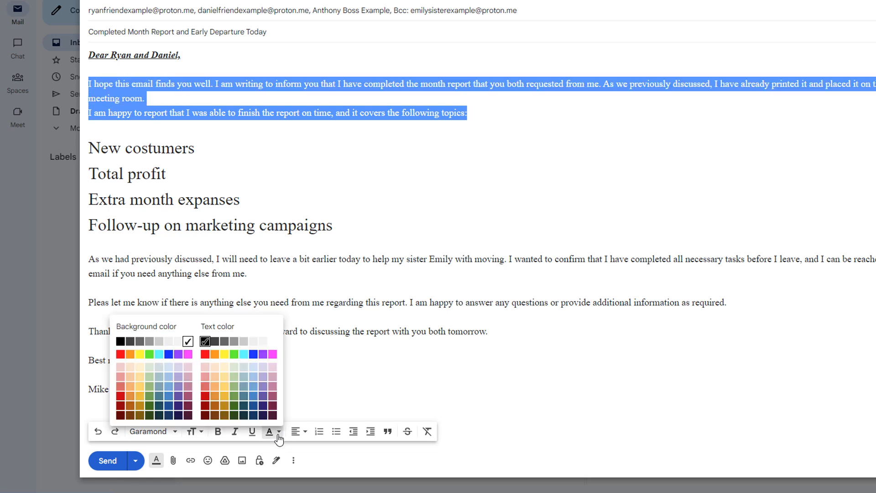
click(178, 355)
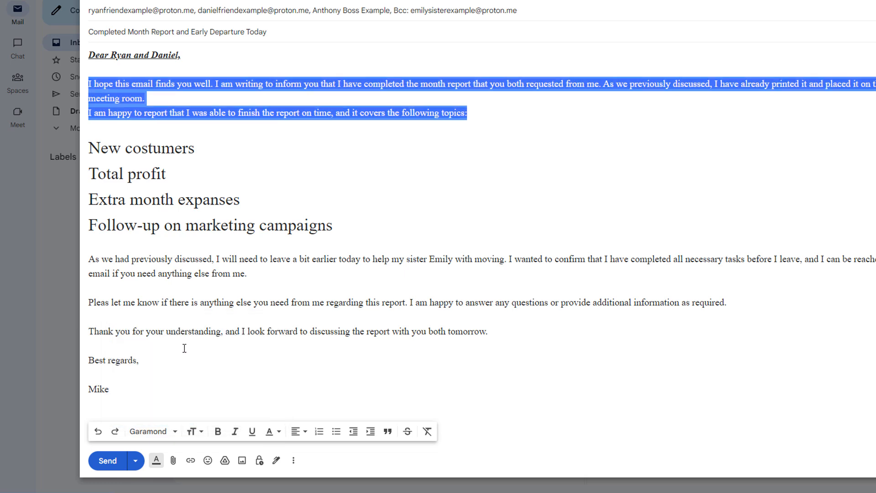
click(184, 348)
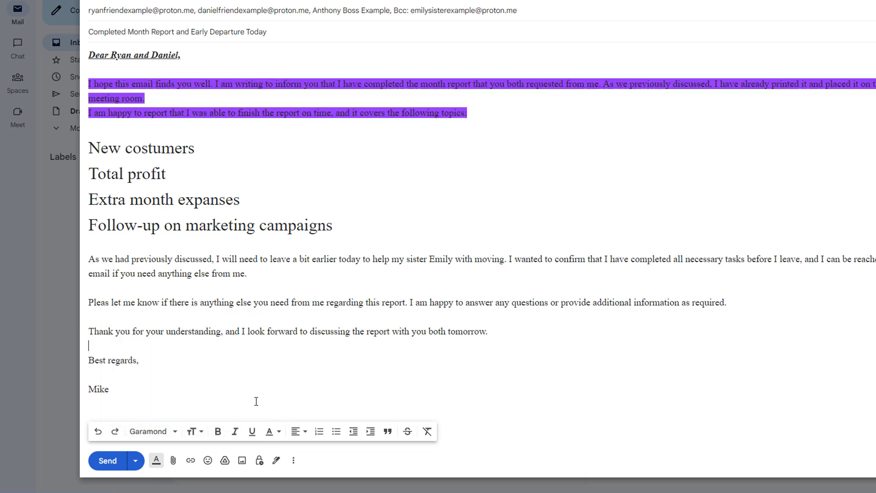
Change the text colour of the four Huge topic lines to magenta
drag(124, 385, 109, 329)
drag(224, 219, 228, 220)
drag(349, 227, 90, 148)
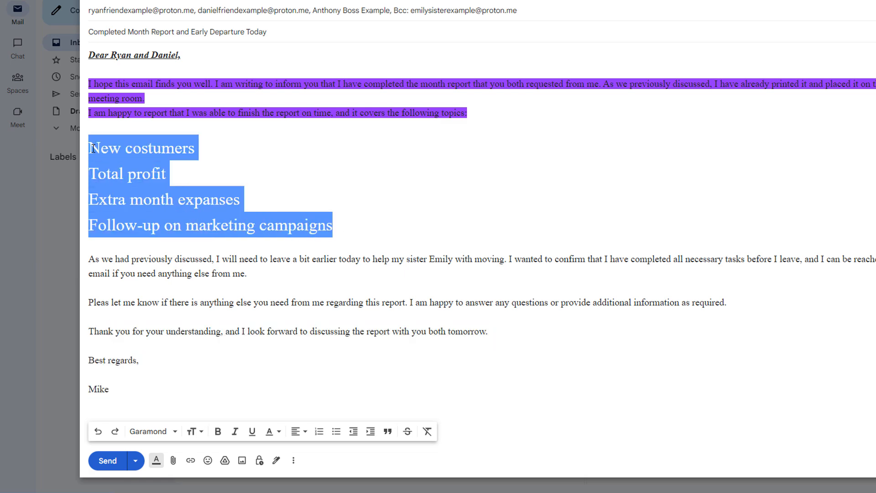
click(276, 432)
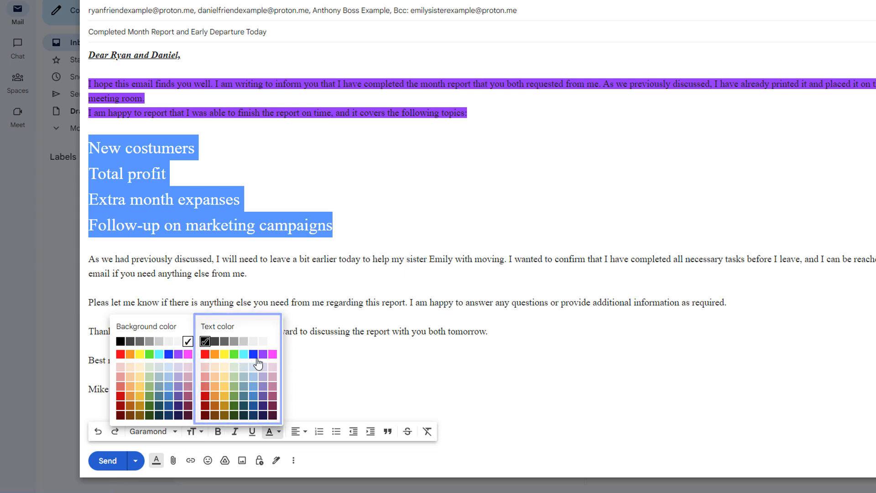
click(272, 355)
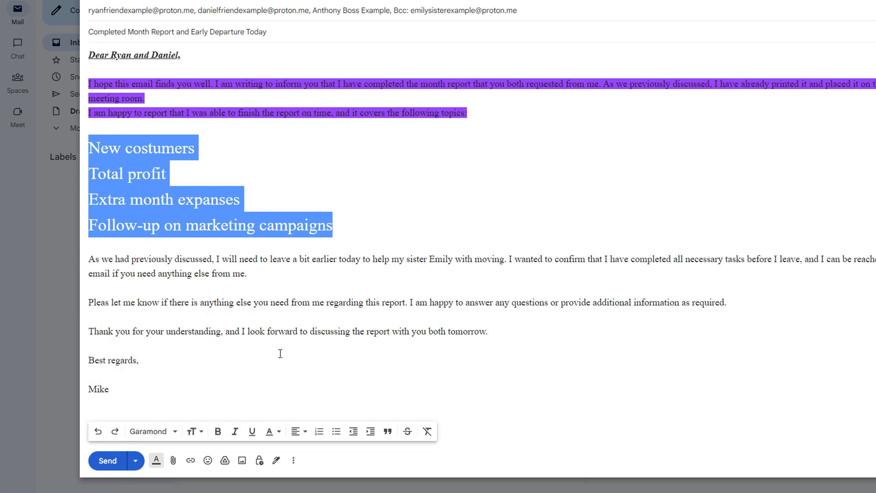
click(286, 353)
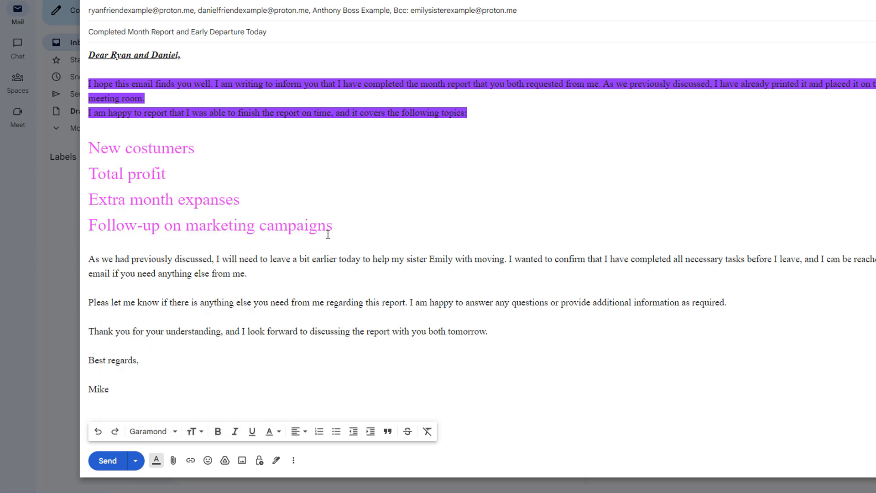
drag(334, 226, 89, 149)
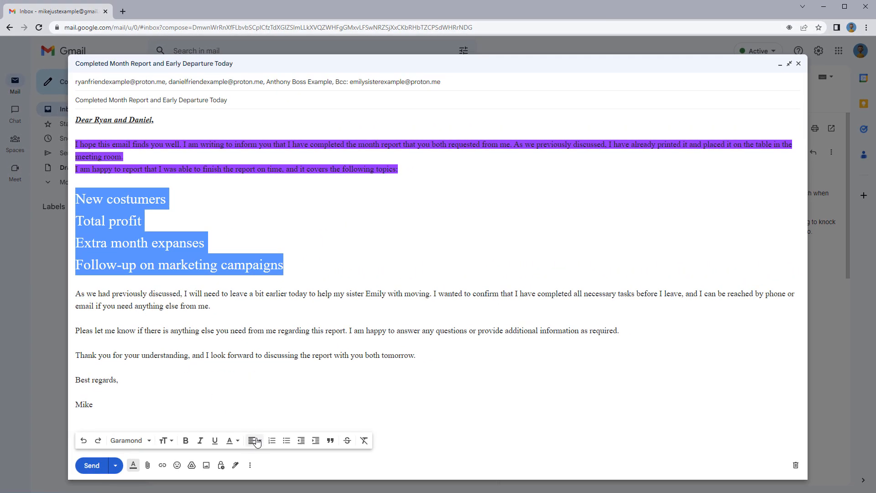
Try centring the four topic lines, then right-align them
click(254, 441)
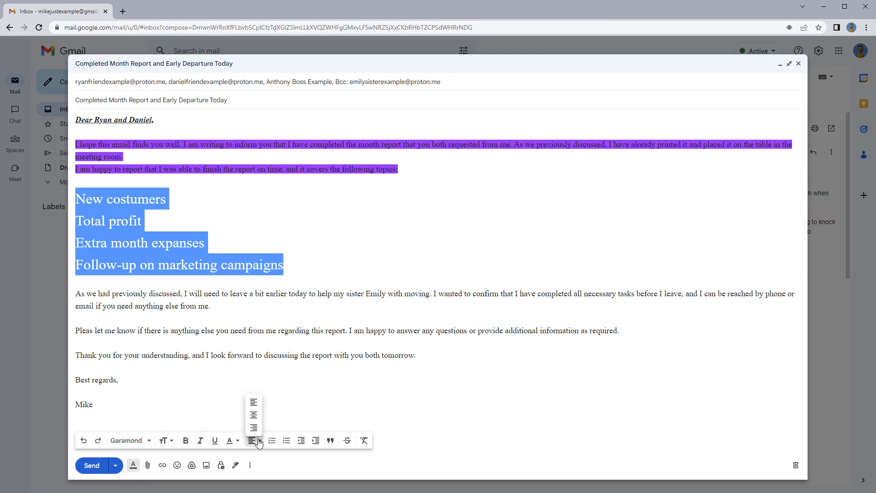
click(254, 416)
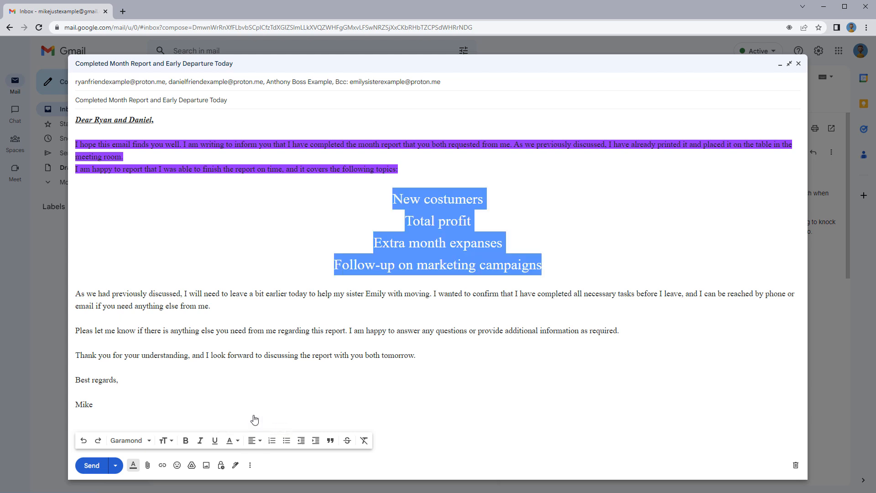
click(254, 441)
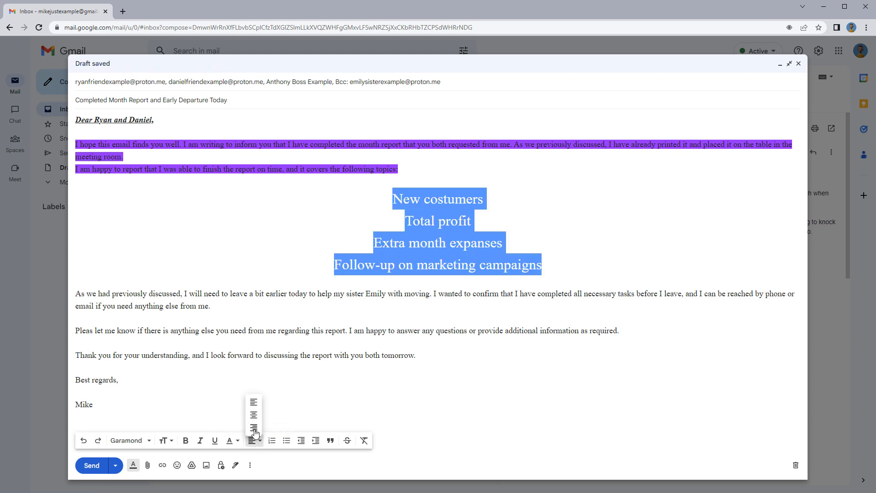
click(254, 428)
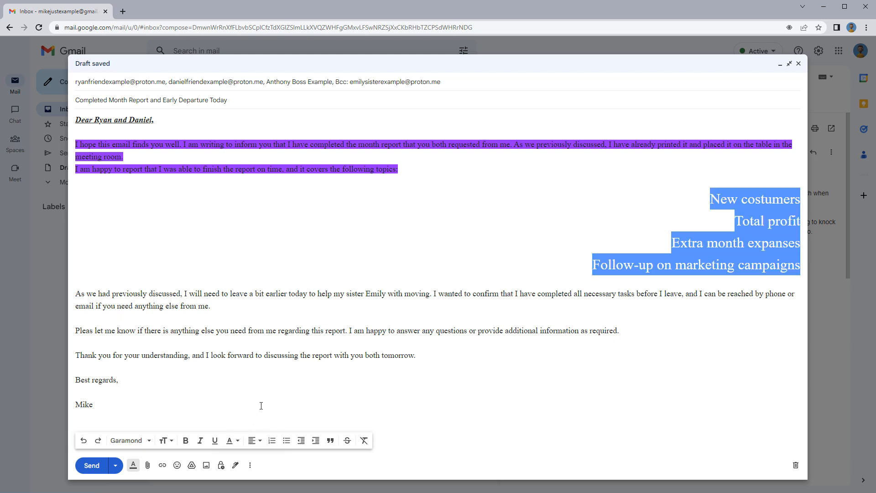
click(261, 394)
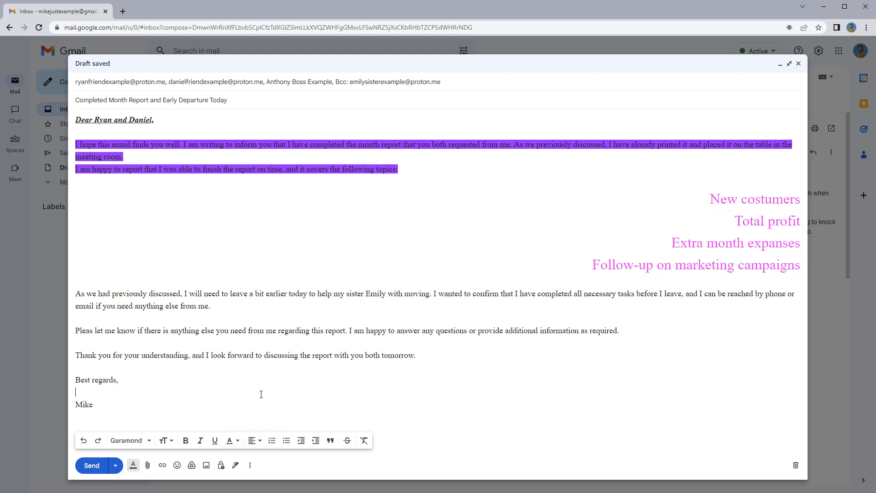
Turn the four pink topic lines into an indented quote block
drag(704, 200, 804, 272)
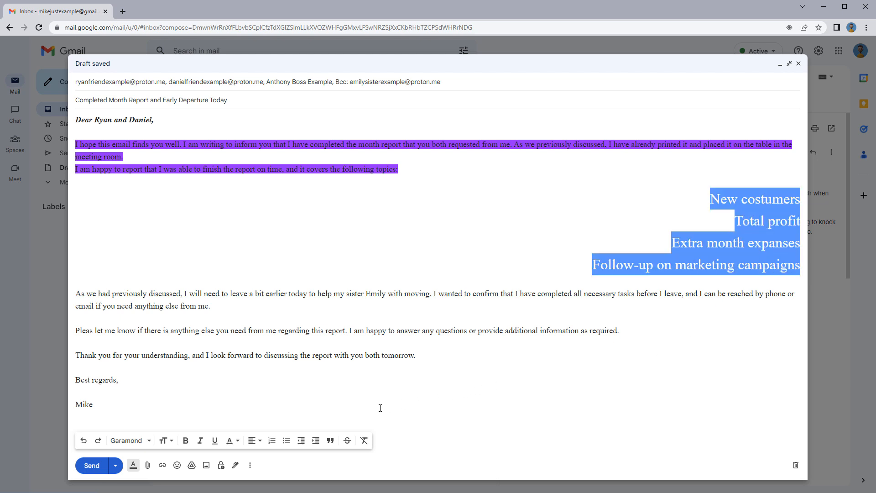
click(330, 440)
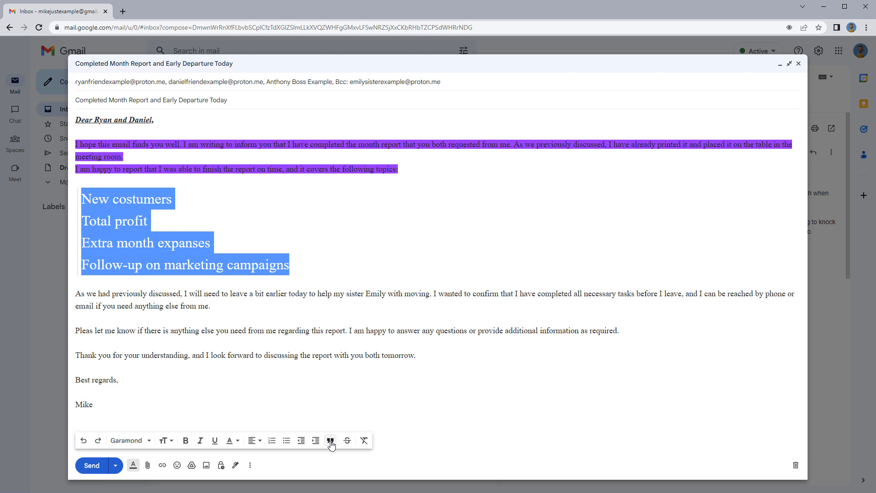
click(329, 398)
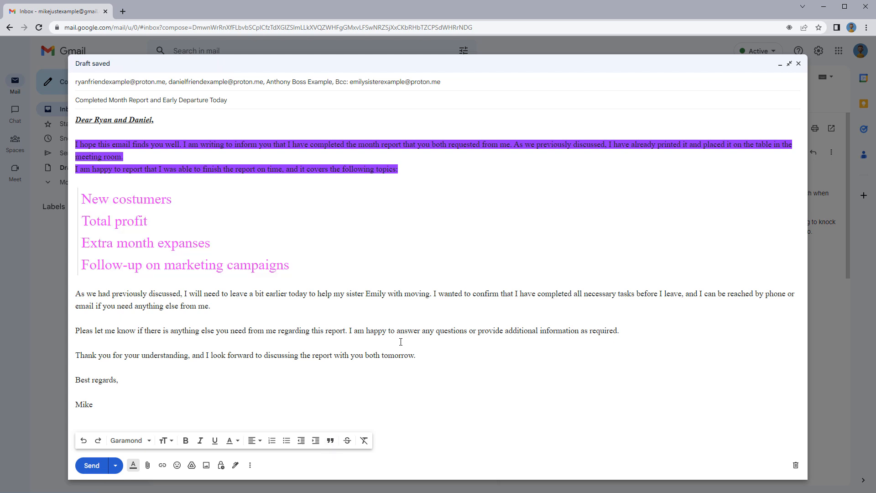
Indent the last three body paragraphs twice, then bring them back to the left margin
drag(416, 355, 75, 297)
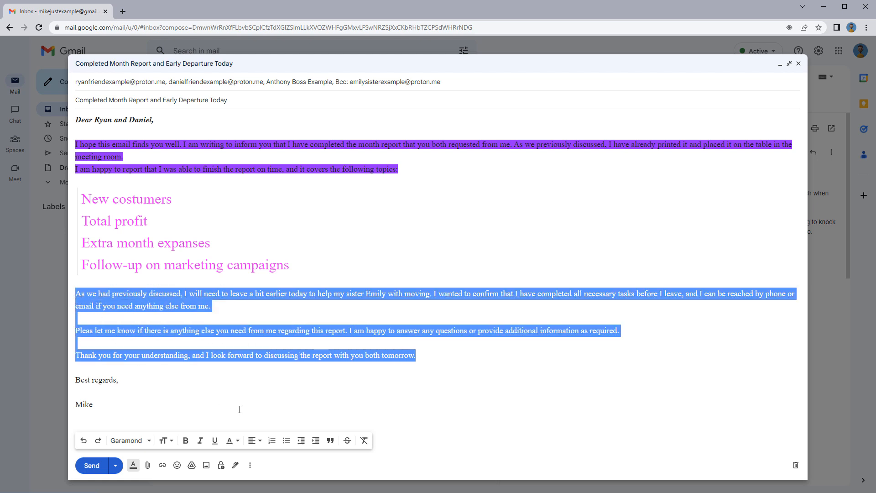
click(316, 441)
click(315, 440)
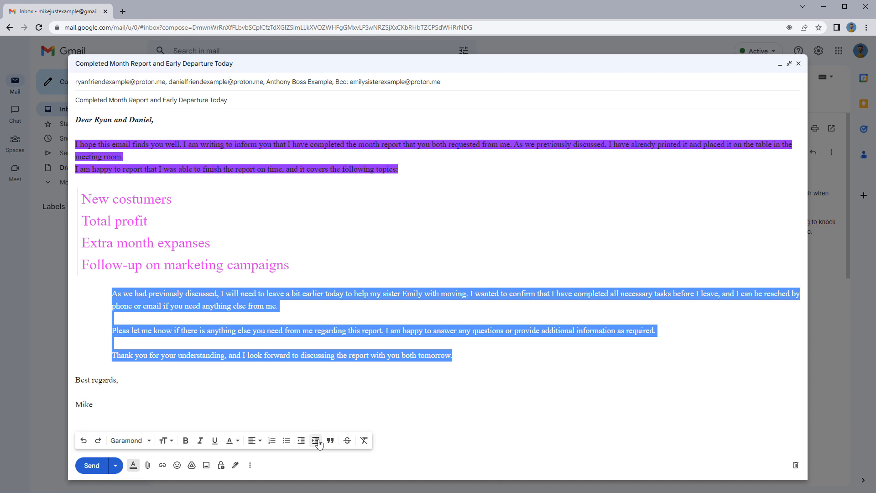
click(301, 441)
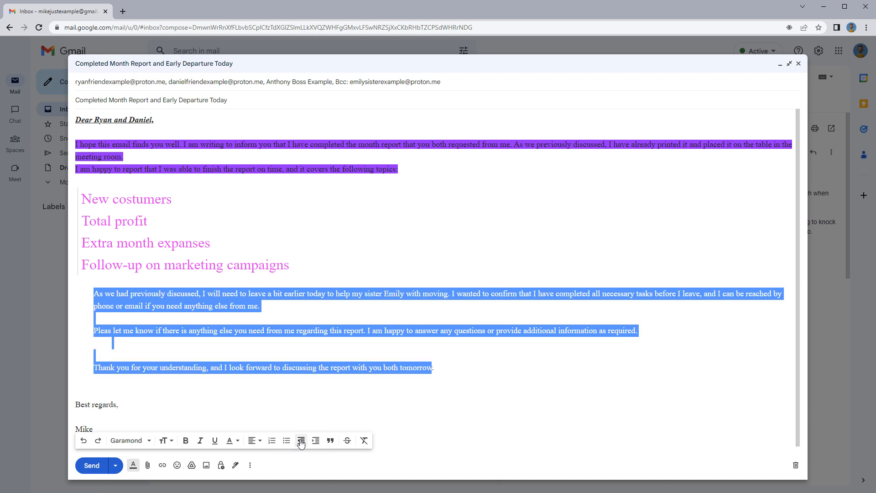
click(301, 440)
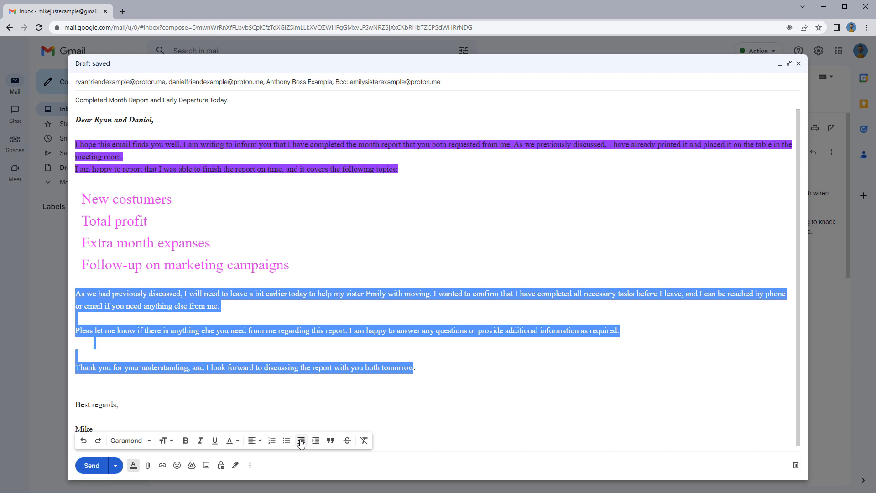
click(324, 407)
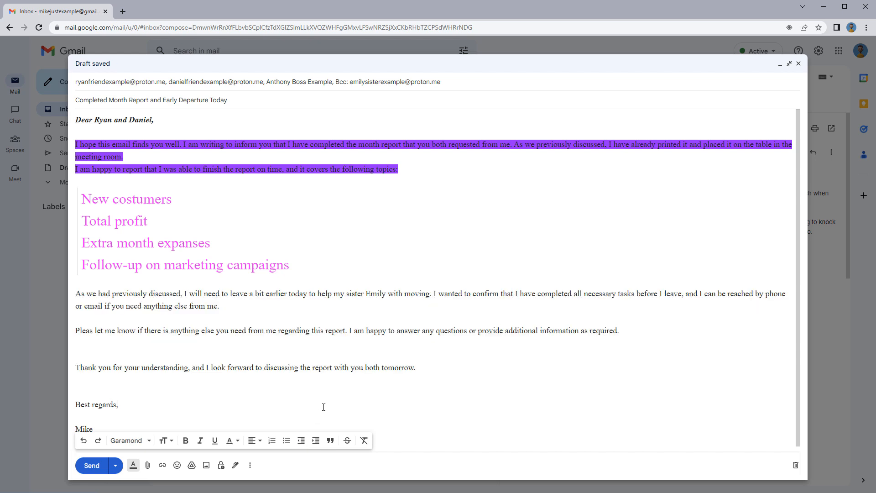
Strike through the 'Thank you for your understanding…' sentence
drag(415, 368, 74, 363)
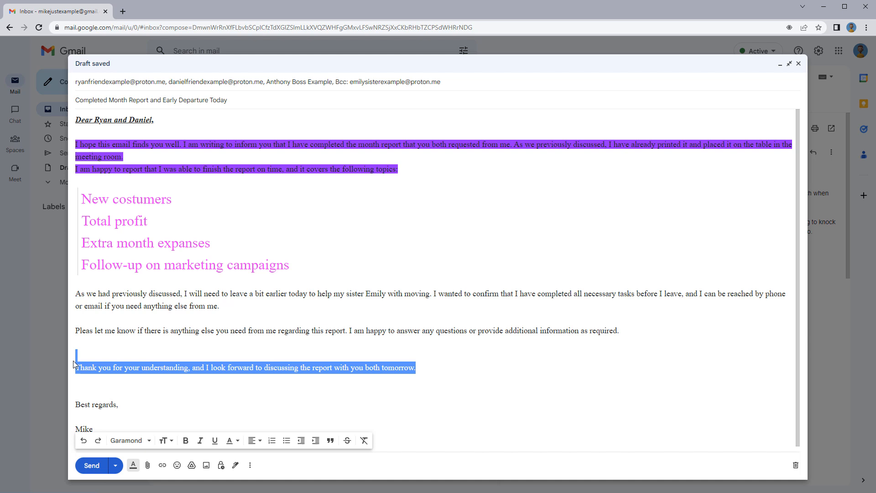
click(347, 444)
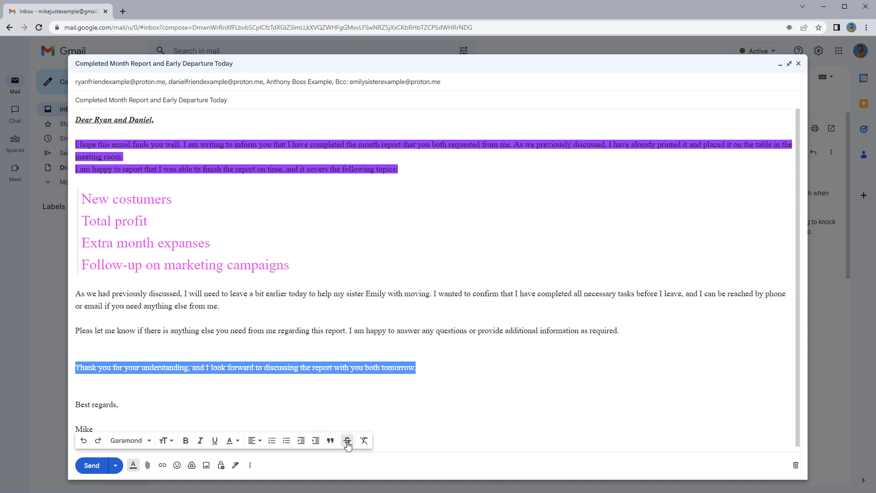
click(342, 413)
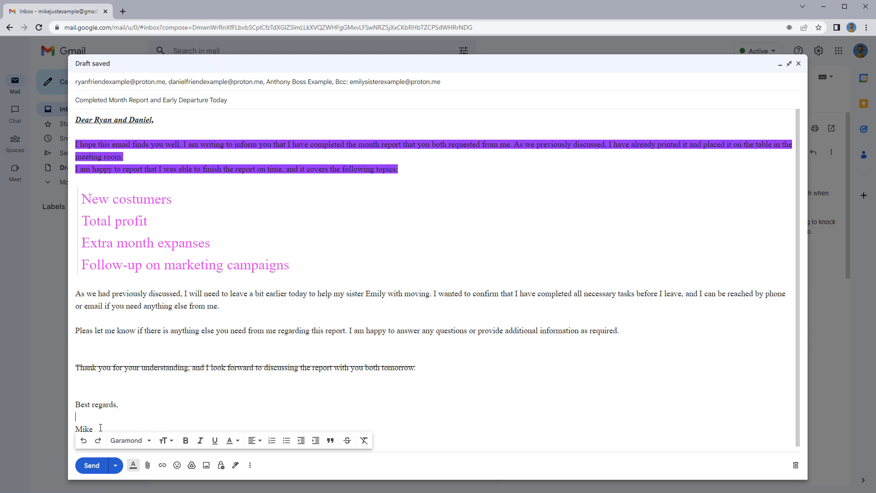
Remove all formatting from the entire email body, leaving plain Sans Serif text
drag(100, 427, 64, 112)
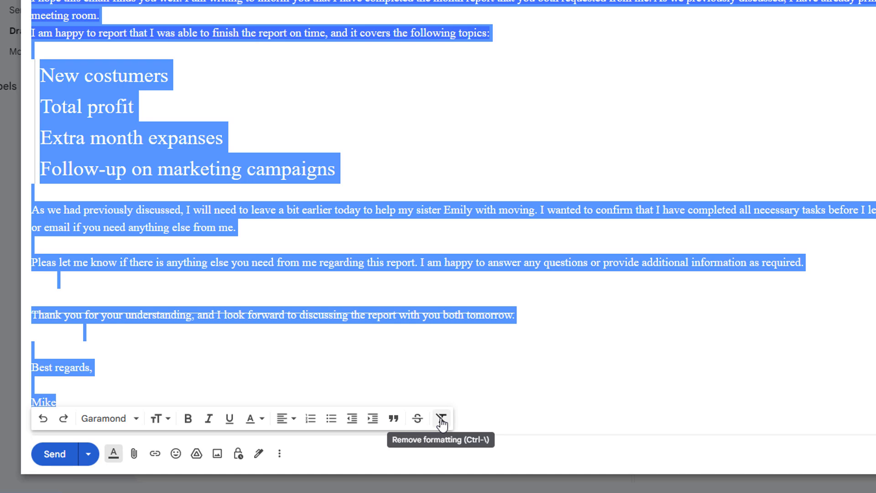
click(441, 424)
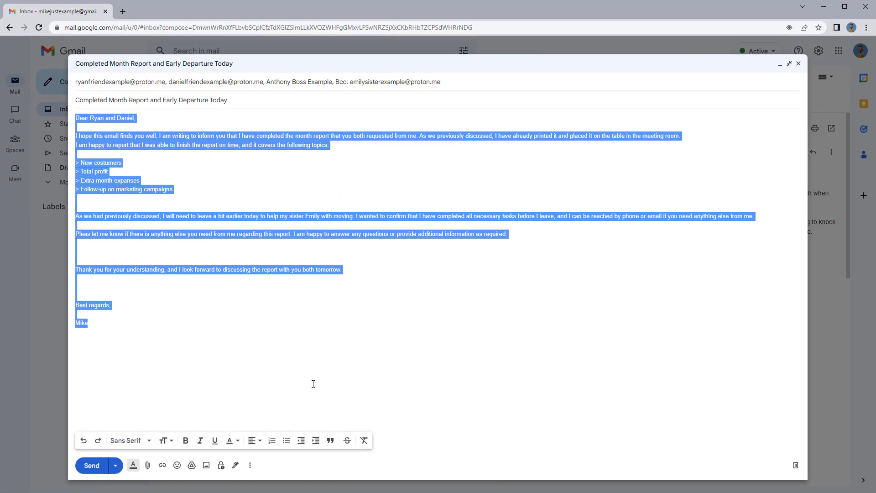
click(313, 383)
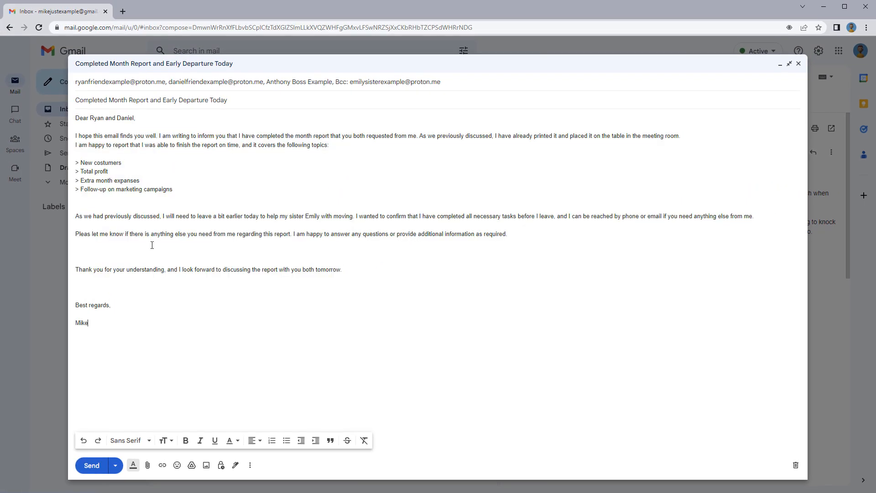
click(81, 189)
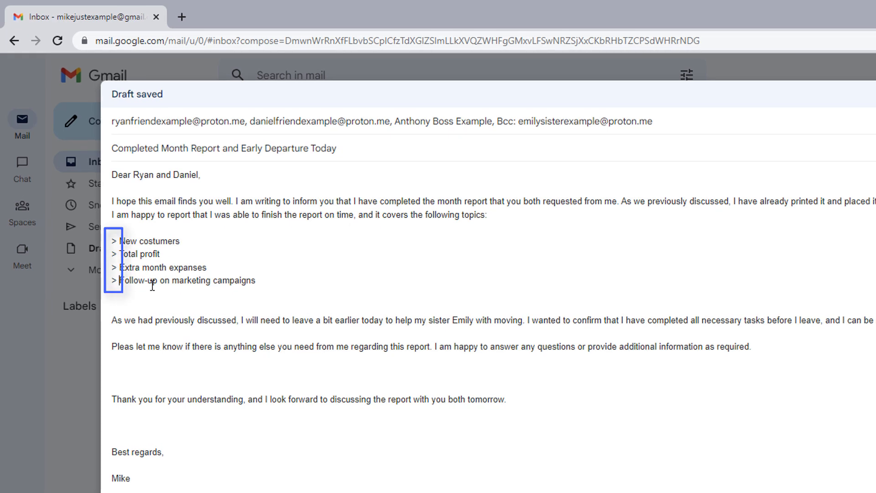
Delete the '>' markers before Follow-up, Extra month expanses, Total profit and New costumers
key(BackSpace)
key(BackSpace)
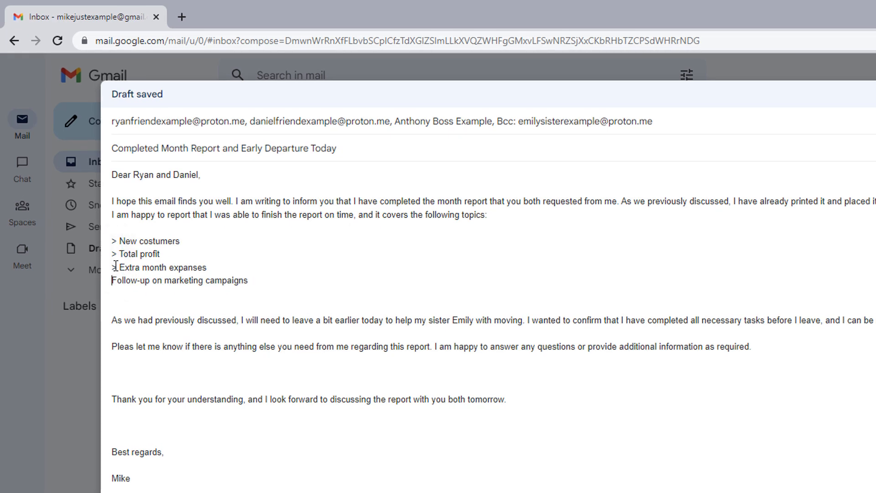
click(116, 267)
key(BackSpace)
key(Delete)
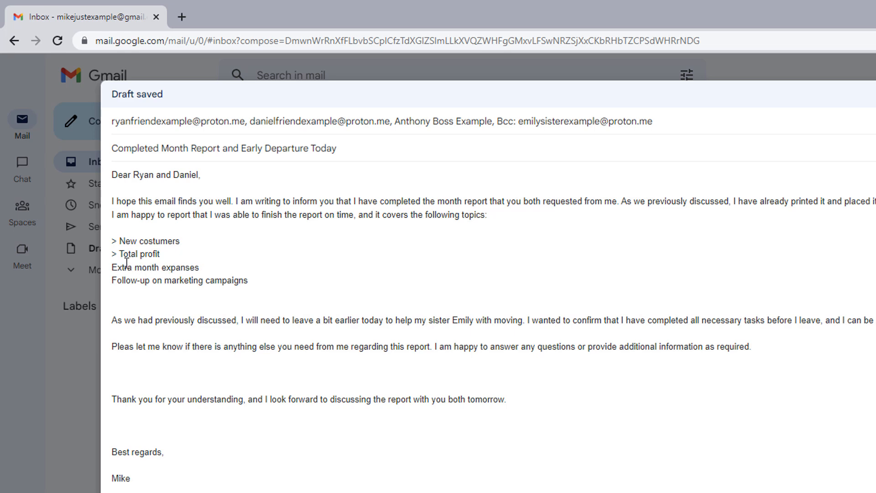
click(120, 254)
key(BackSpace)
key(BackSpace)
click(120, 241)
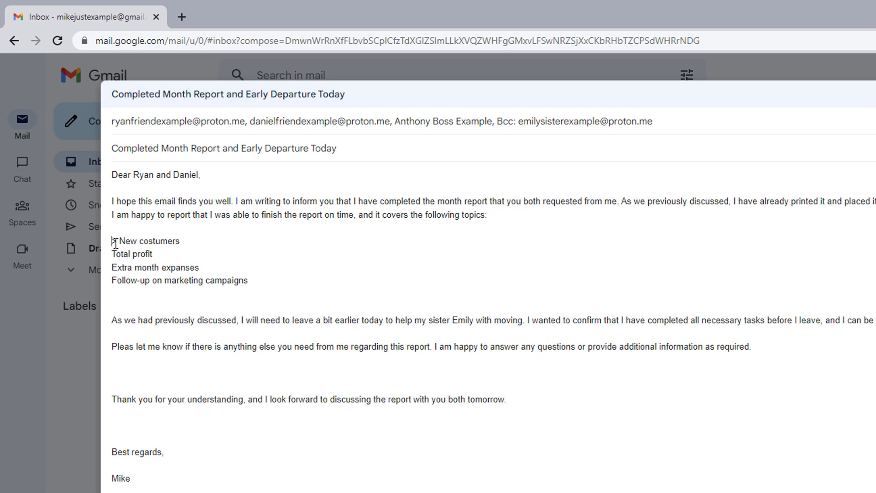
key(BackSpace)
key(BackSpace)
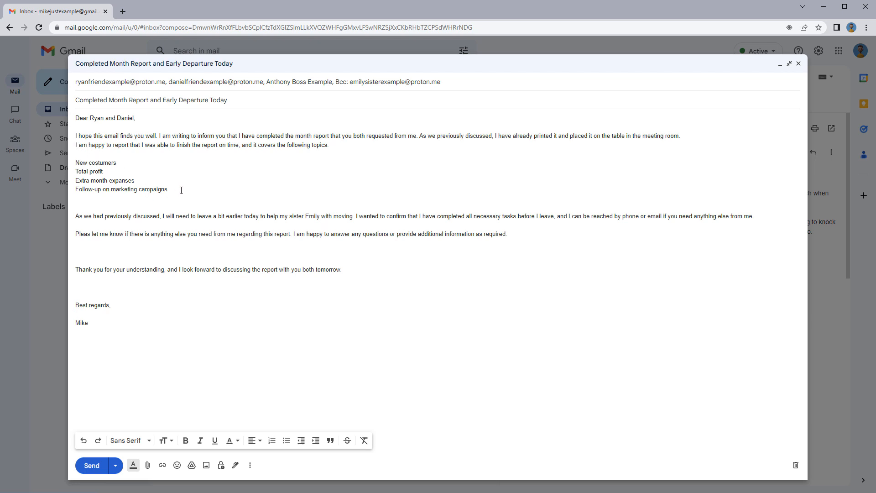
Format the four topic lines as a bulleted list after briefly trying numbering
drag(162, 187, 74, 163)
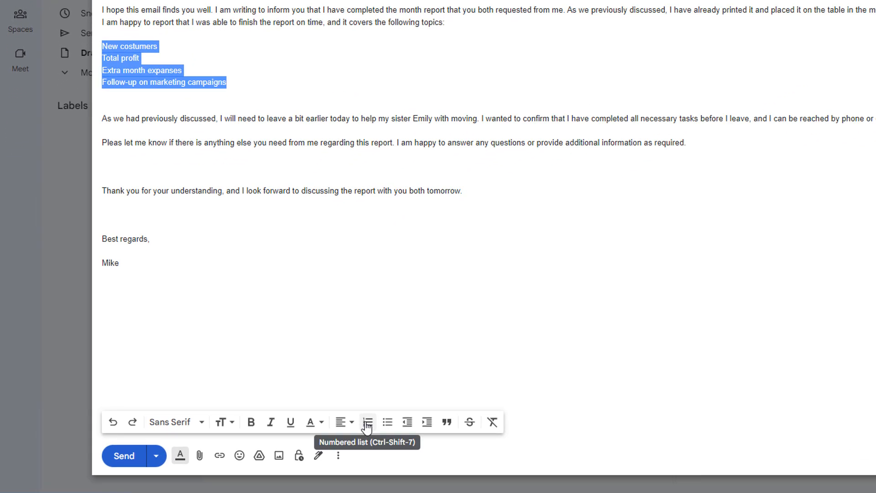
click(367, 423)
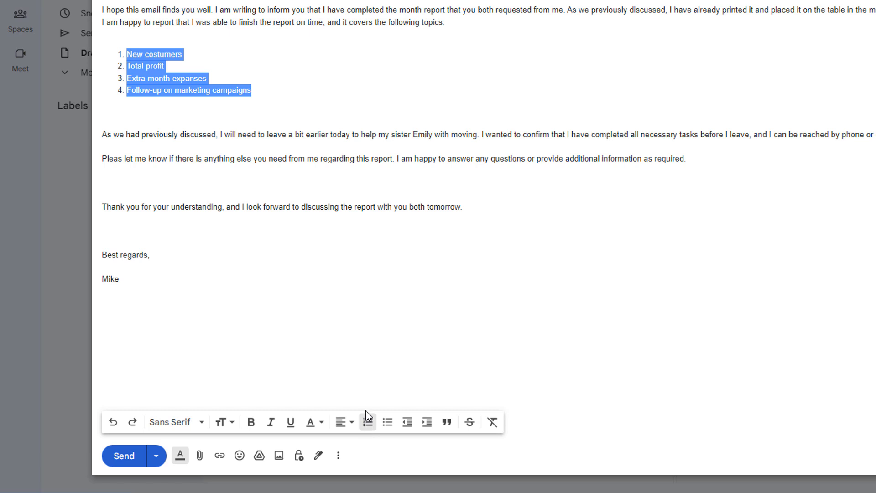
click(368, 422)
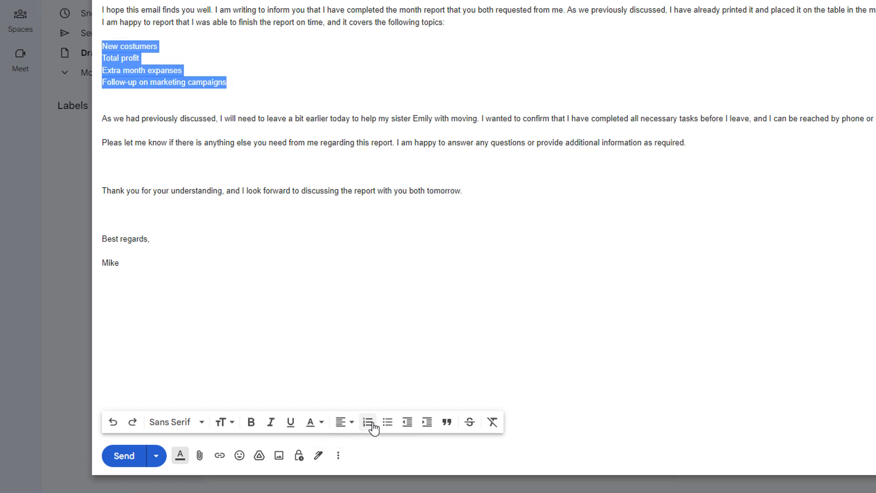
click(389, 424)
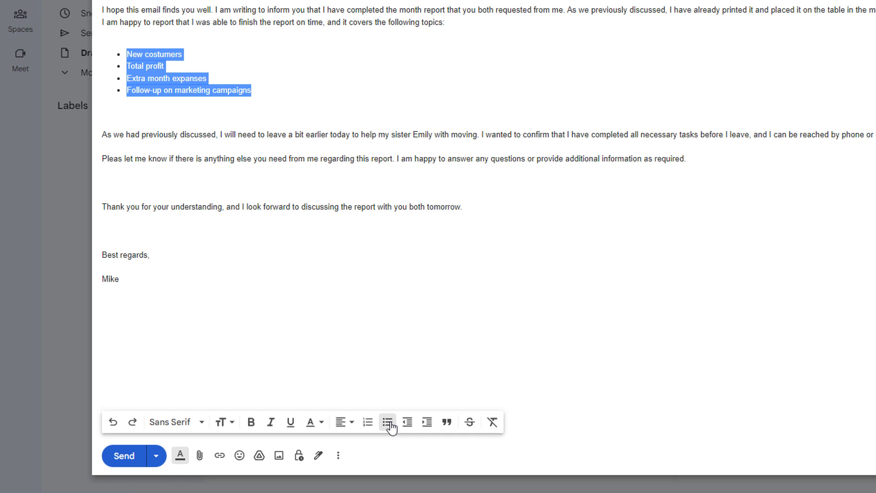
click(344, 337)
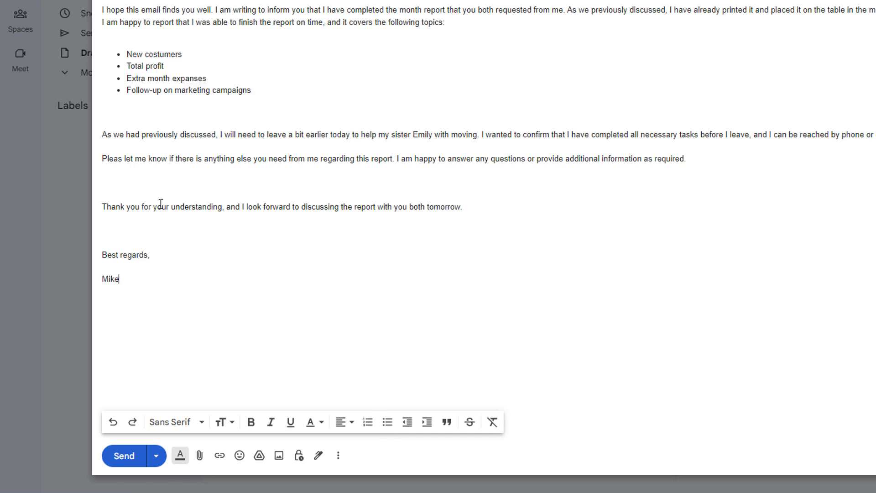
Delete the extra blank lines around the Thank you sentence and split off 'I am happy to report'
click(114, 176)
key(Delete)
key(Delete)
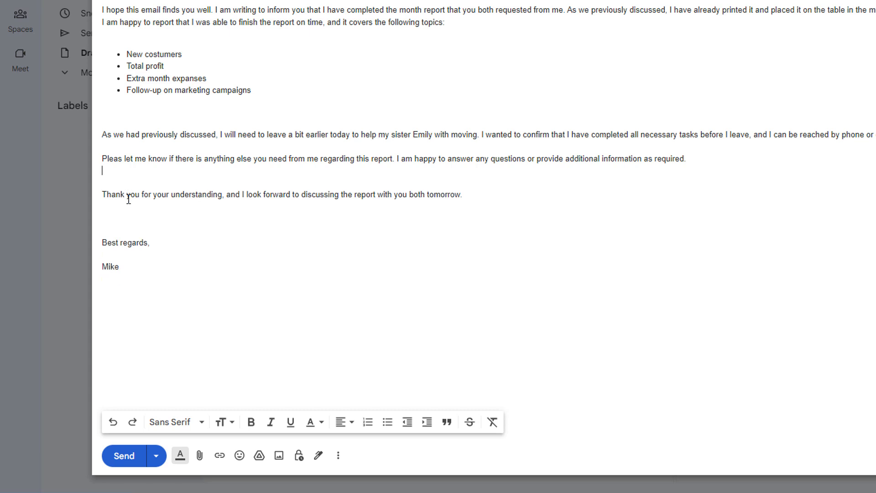
click(113, 198)
key(Delete)
key(Delete)
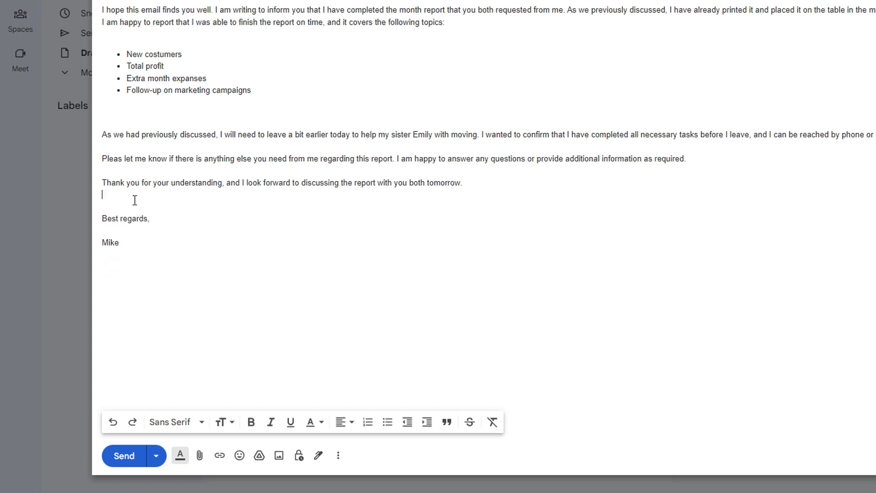
click(102, 22)
key(Return)
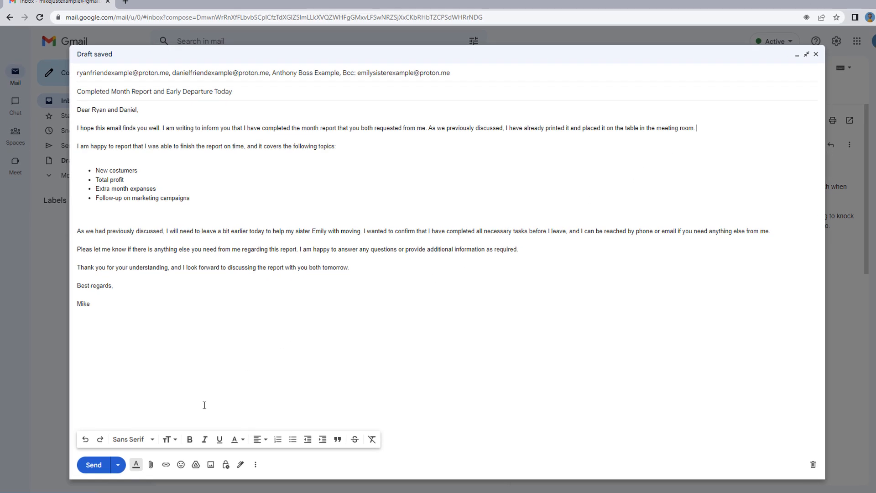
Insert the glasses-wearing nerd-face emoji right after 'meeting room.' in the first paragraph
click(177, 464)
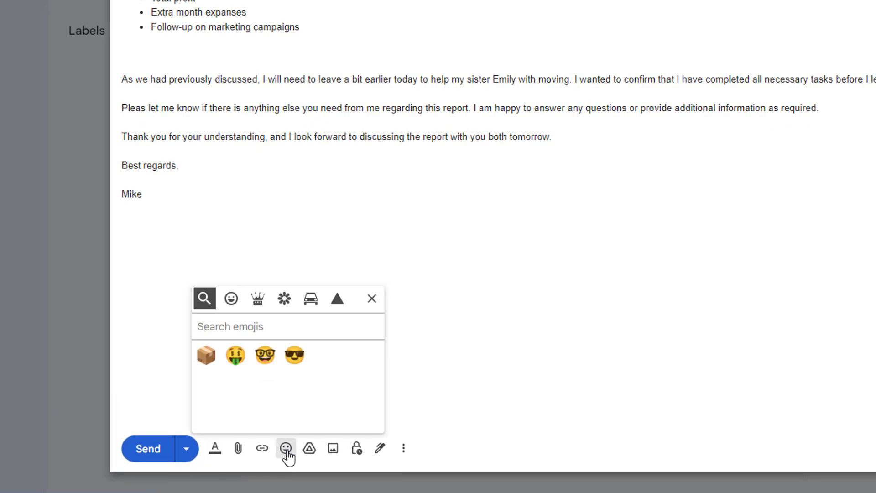
click(232, 300)
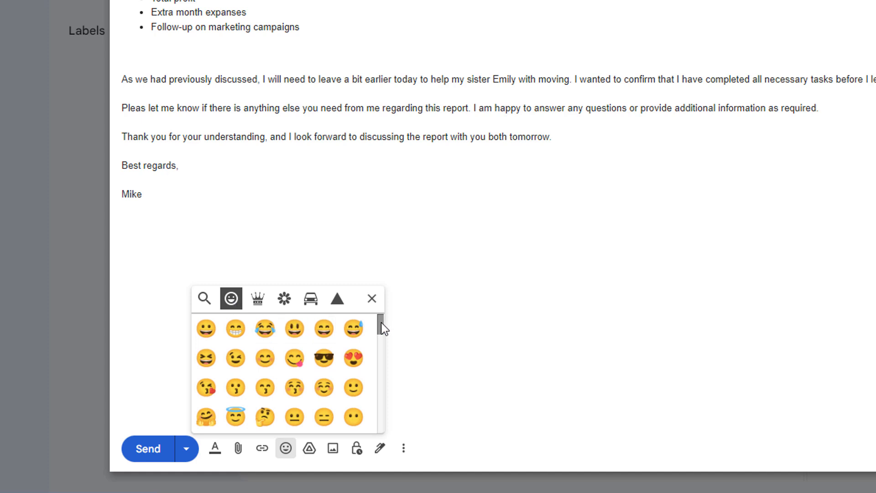
mouse_move(381, 322)
mouse_down()
mouse_move(379, 360)
mouse_move(382, 321)
mouse_move(379, 336)
mouse_up()
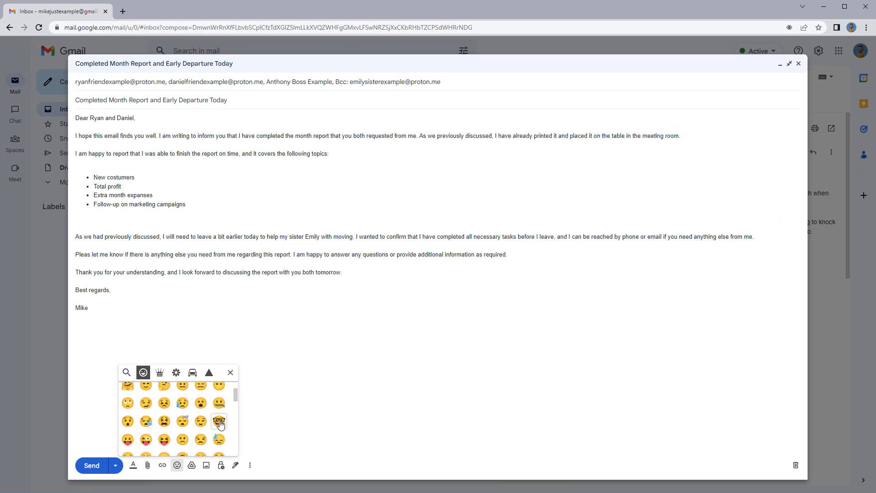
click(219, 421)
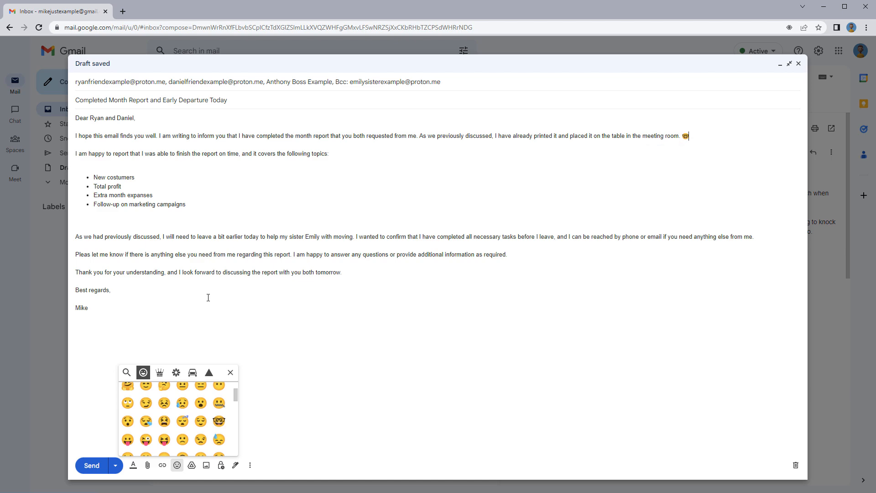
click(135, 185)
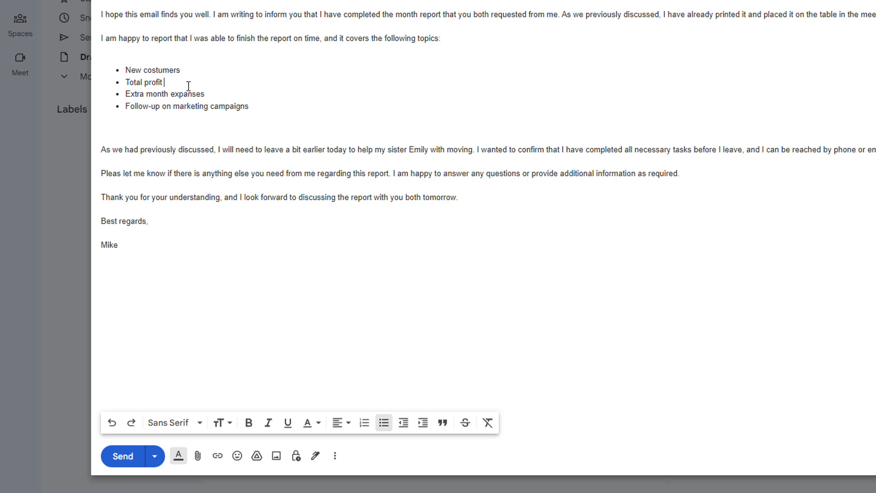
Insert a money-mouth face emoji after the 'Total profit' bullet
click(237, 456)
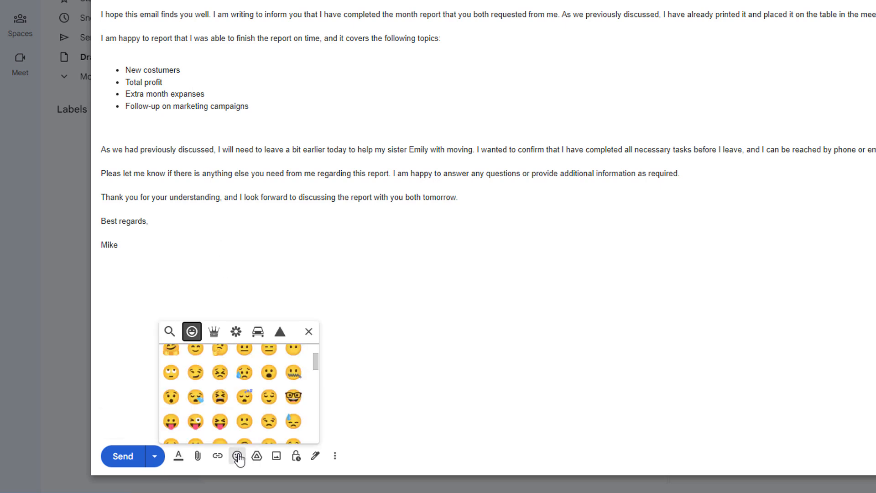
scroll(256, 407, up, 2)
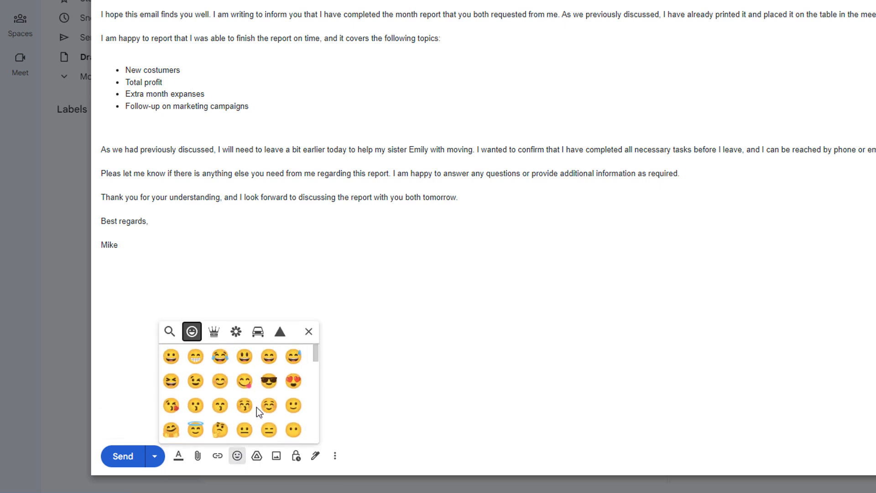
scroll(256, 407, down, 2)
scroll(256, 407, down, 2)
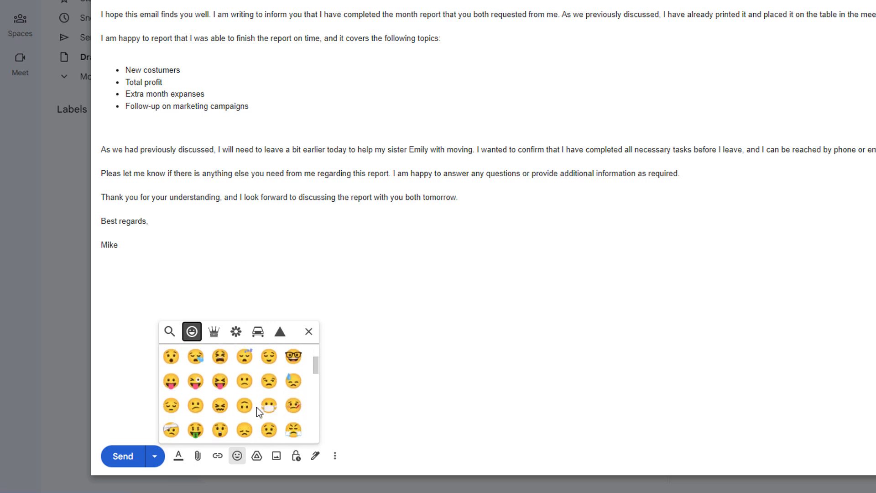
click(195, 429)
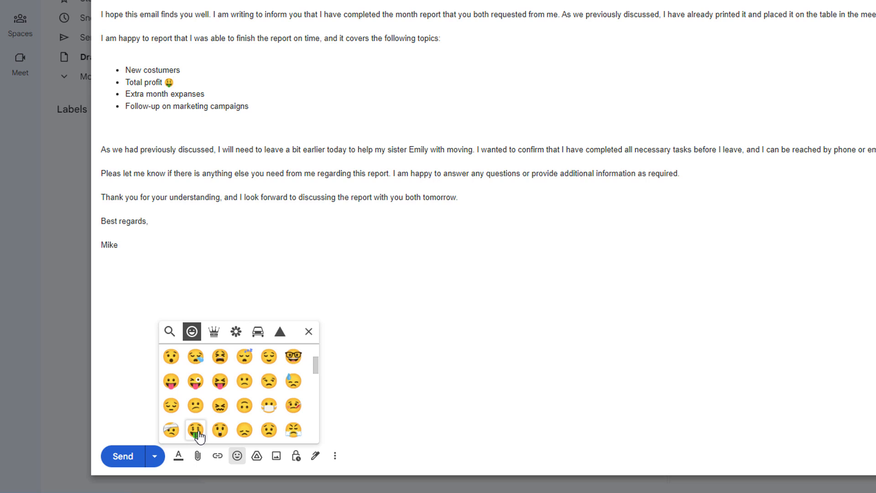
Browse the object, nature, travel and flag emoji categories, then place the cursor after 'moving.'
click(220, 337)
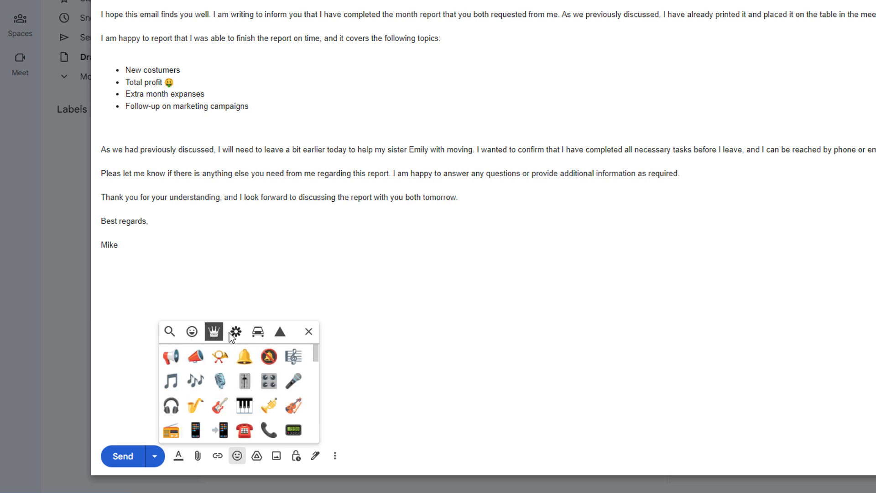
click(237, 332)
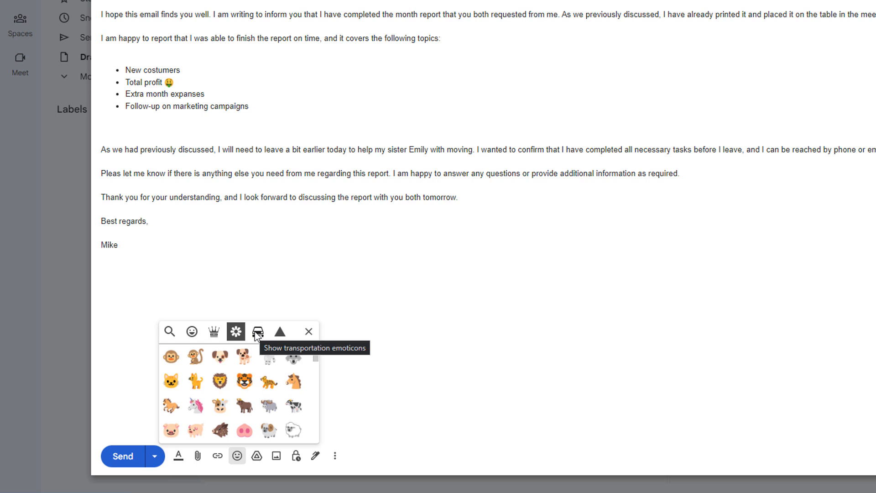
click(257, 336)
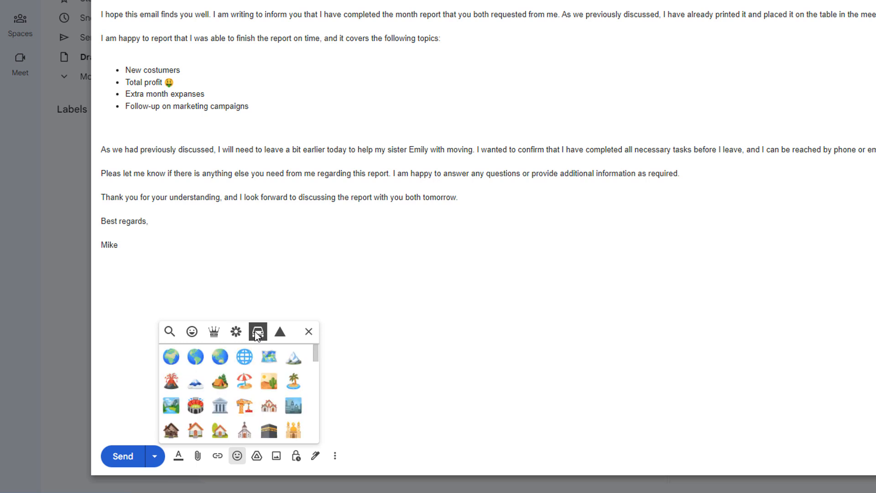
click(279, 332)
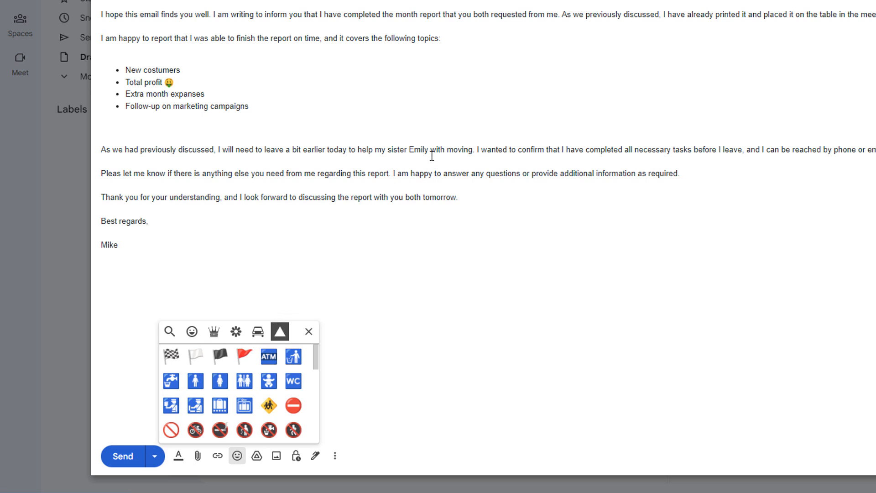
click(476, 150)
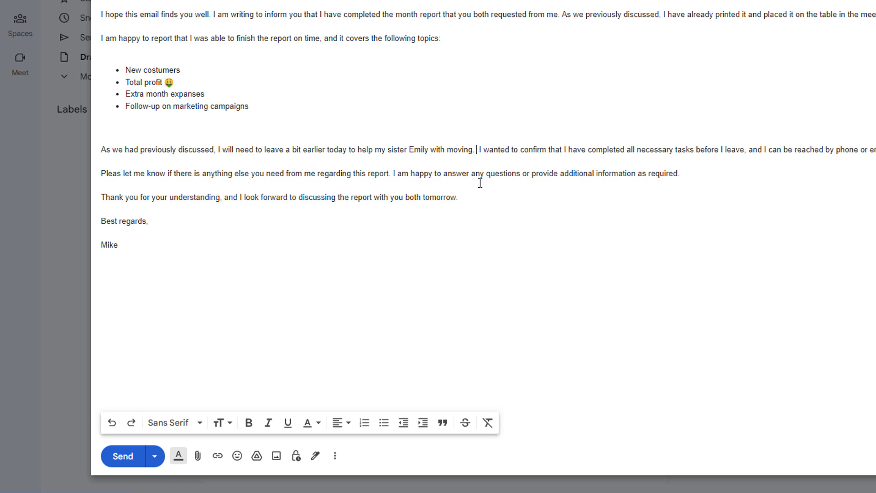
Insert a delivery truck emoji from Transportation right after 'moving.' in the body
click(236, 456)
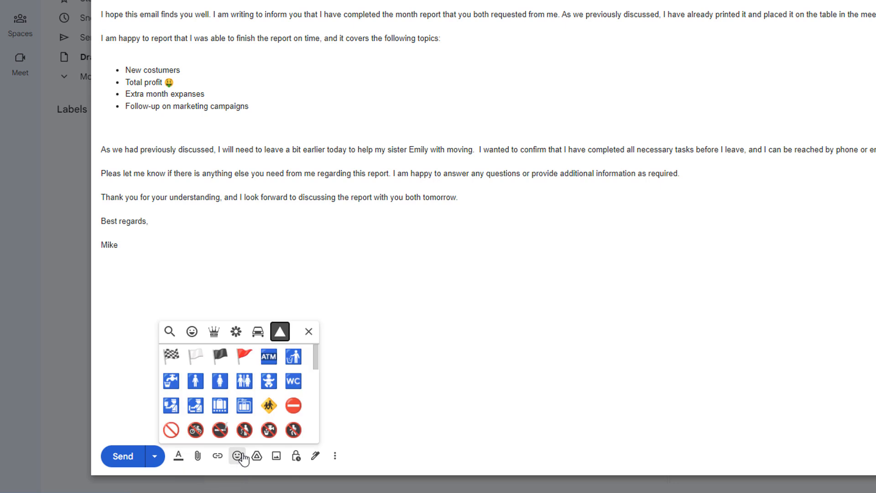
click(258, 331)
drag(315, 356, 314, 389)
click(270, 410)
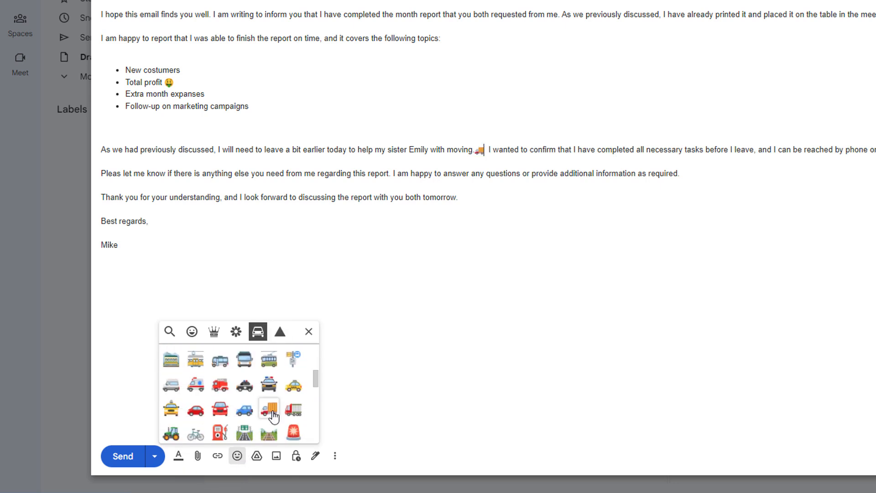
click(478, 152)
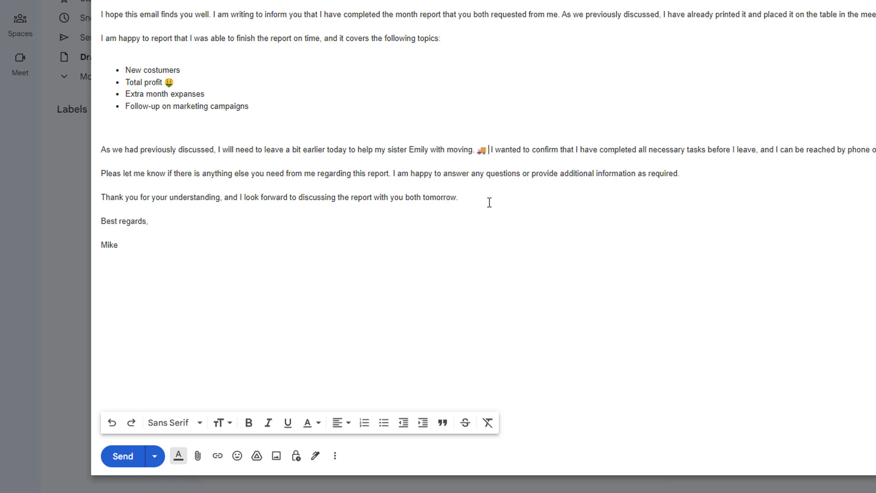
Add two package emojis from Objects after the truck emoji
click(236, 456)
click(214, 331)
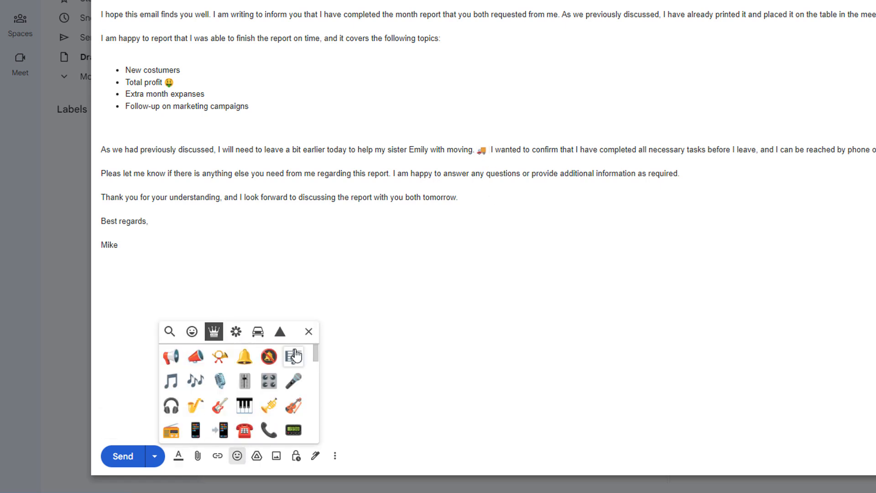
scroll(300, 412, down, 13)
scroll(300, 411, up, 5)
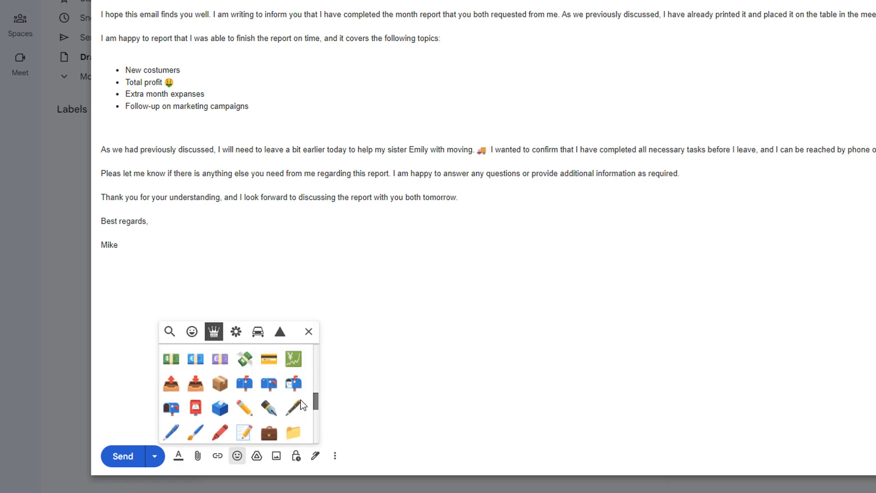
click(220, 390)
click(220, 390)
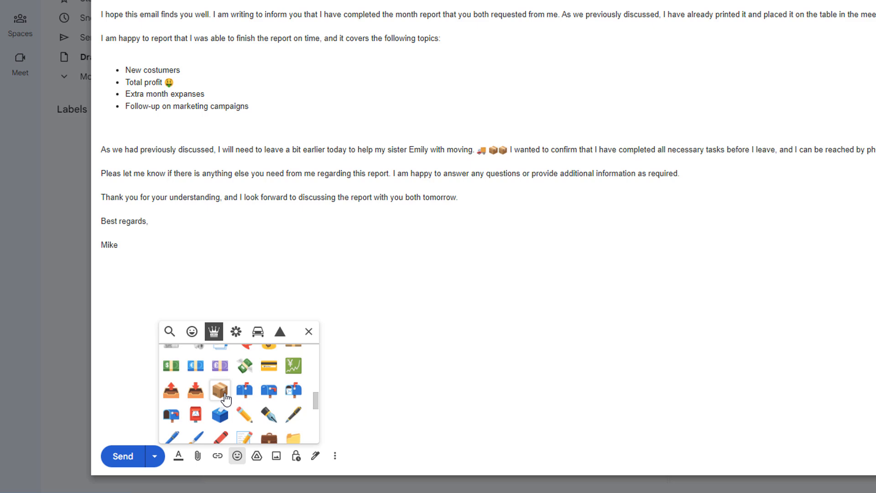
click(413, 324)
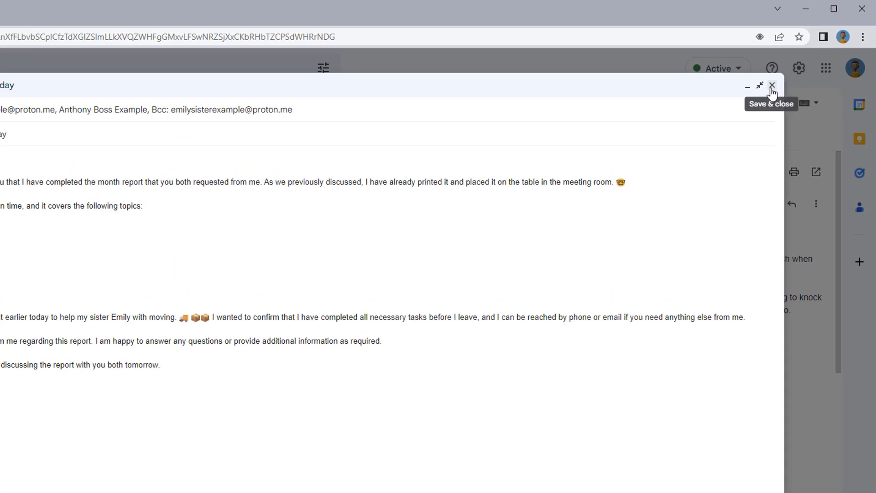
Save and close the 'Completed Month Report' email, then reopen it from Drafts
click(771, 87)
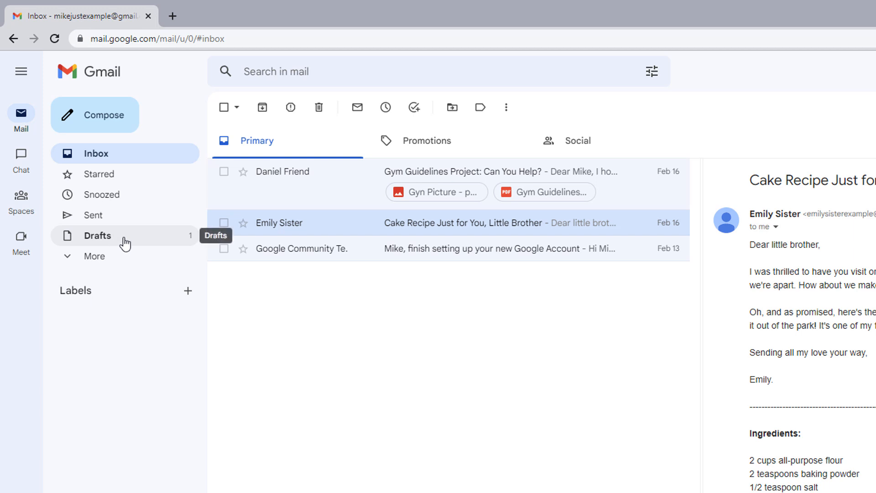
click(128, 244)
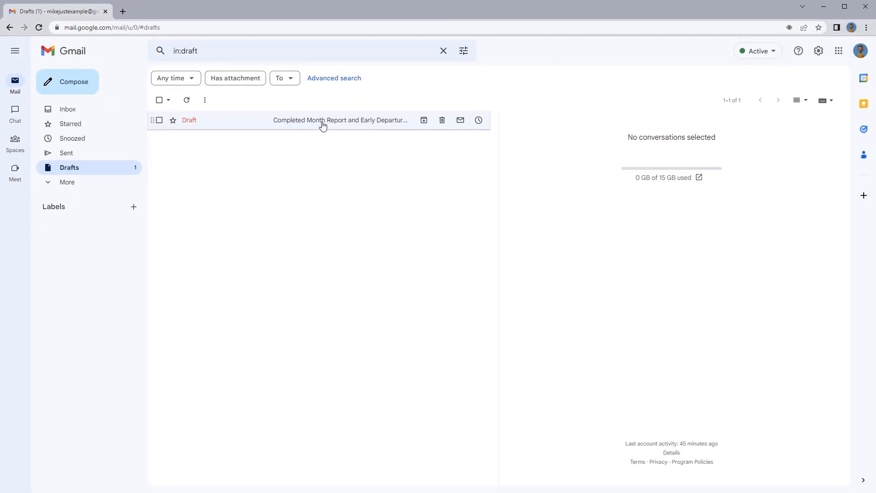
click(322, 125)
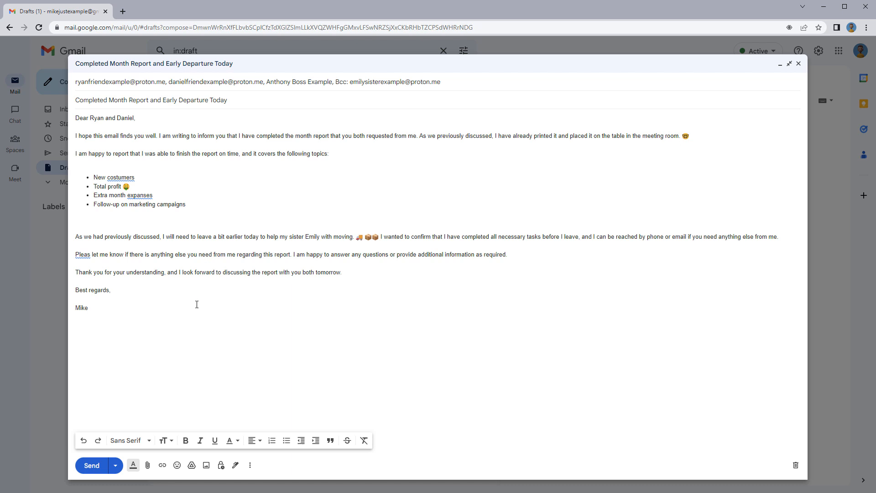
Fix expanses→expenses, costumers→customers, Pleas→Please, then expand the To, Cc and Bcc recipients
click(148, 195)
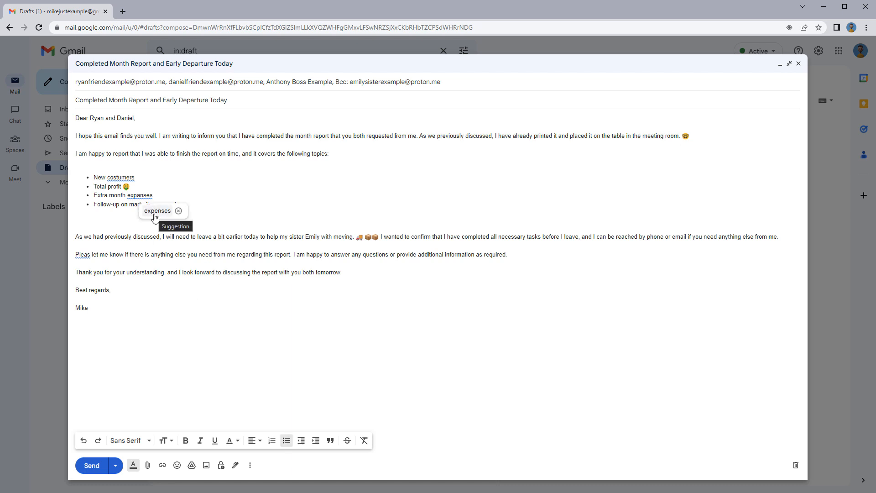
click(154, 212)
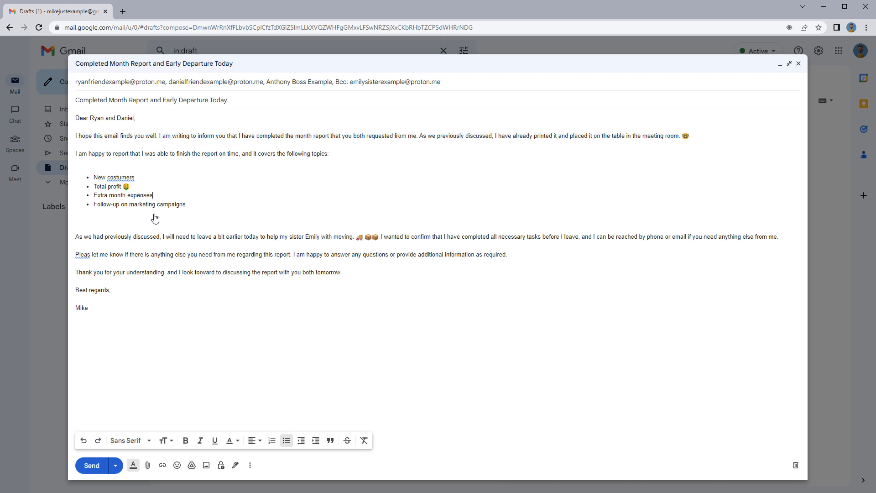
click(130, 177)
click(141, 196)
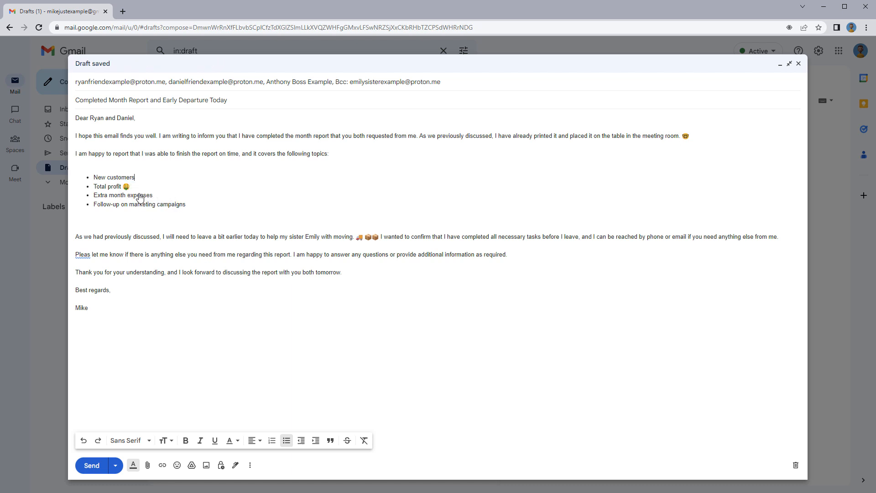
click(85, 254)
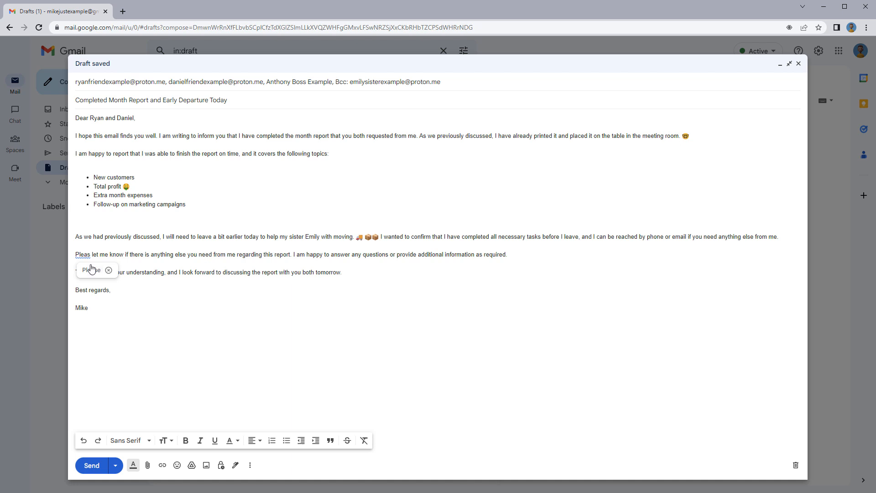
click(91, 272)
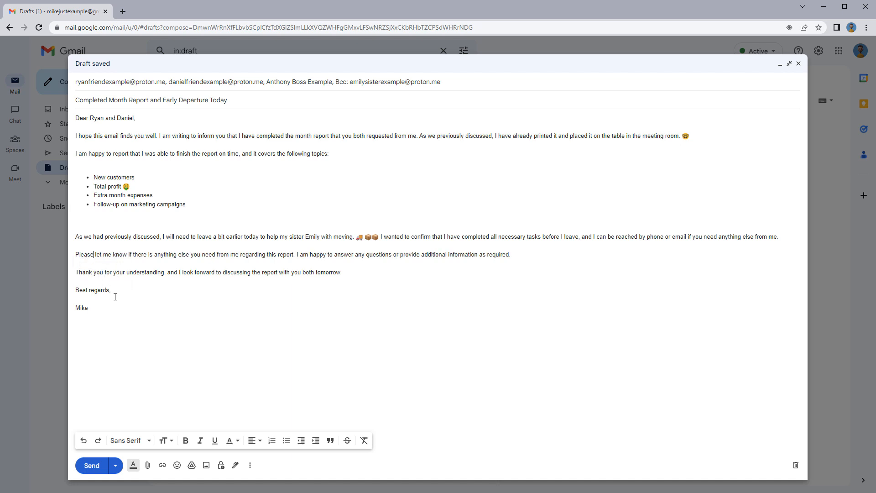
click(452, 82)
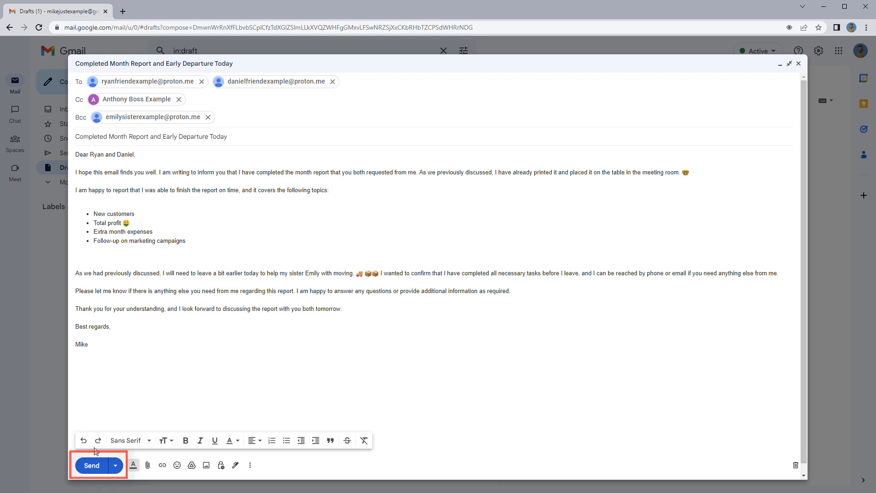
Send the report email and open its copy in the Sent folder
click(91, 465)
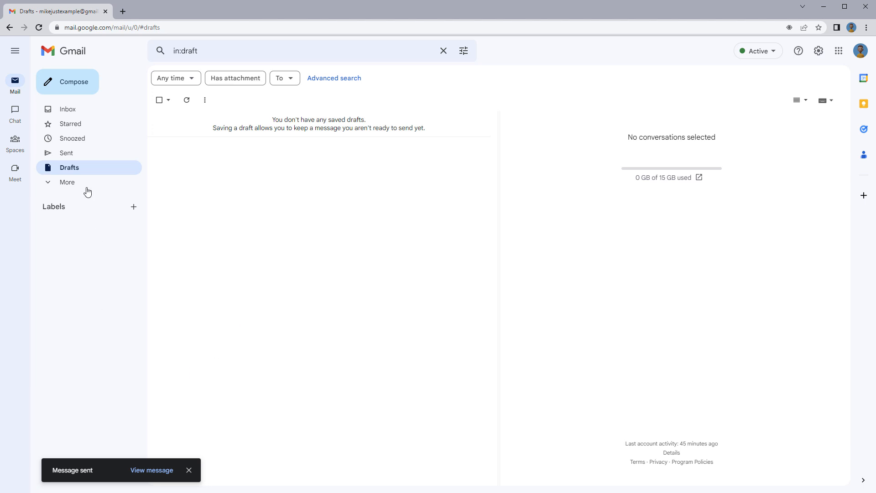
click(116, 158)
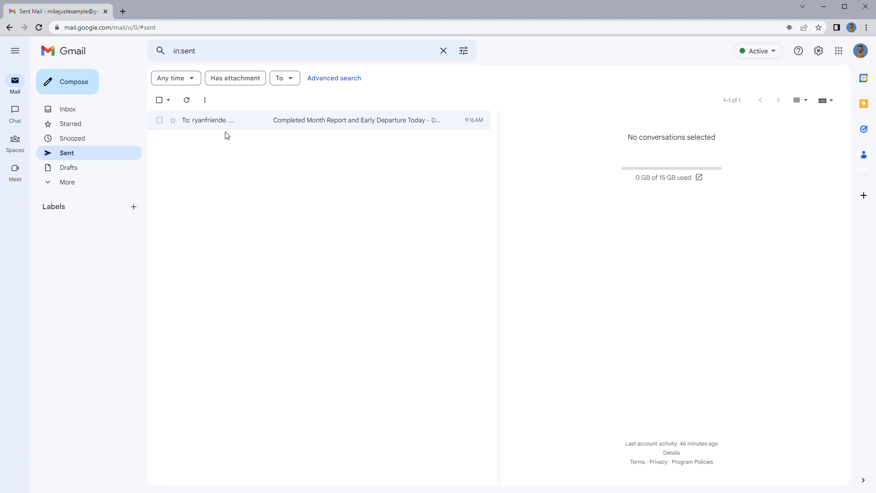
click(289, 119)
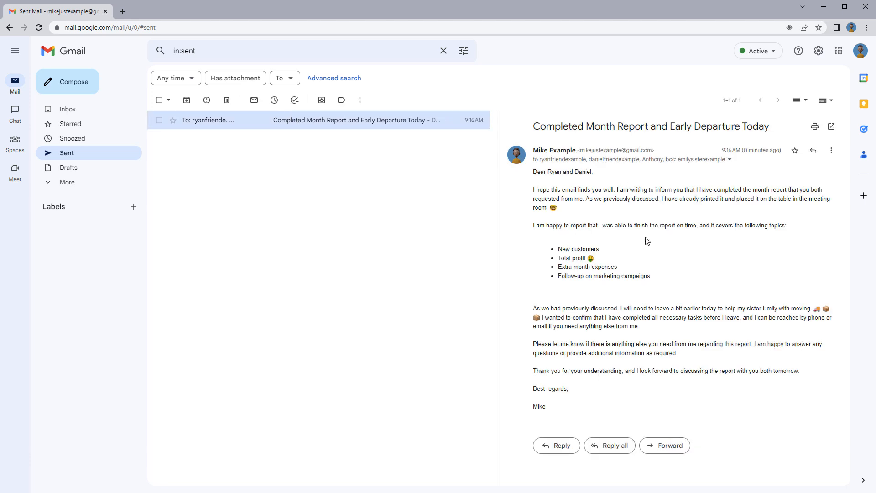